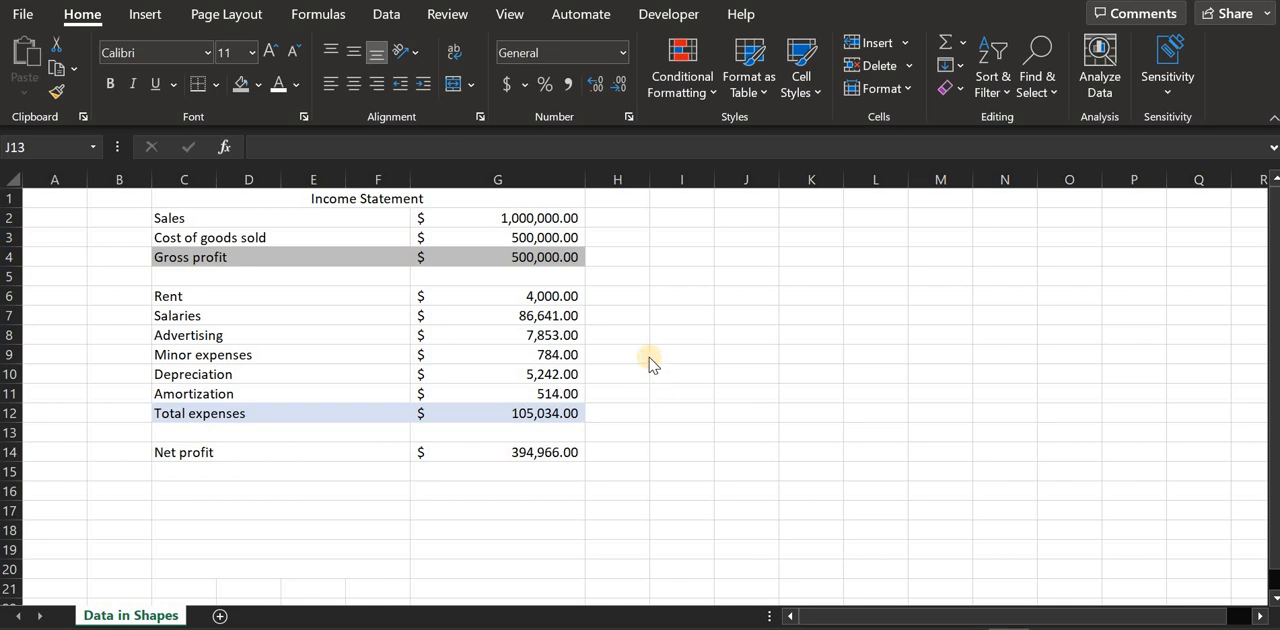
Insert a pentagon block arrow about 3.4" wide and 1.44" high beside the income statement, positioned around rows 5 to 11
{"action": "left_click", "coordinate": [680, 335]}
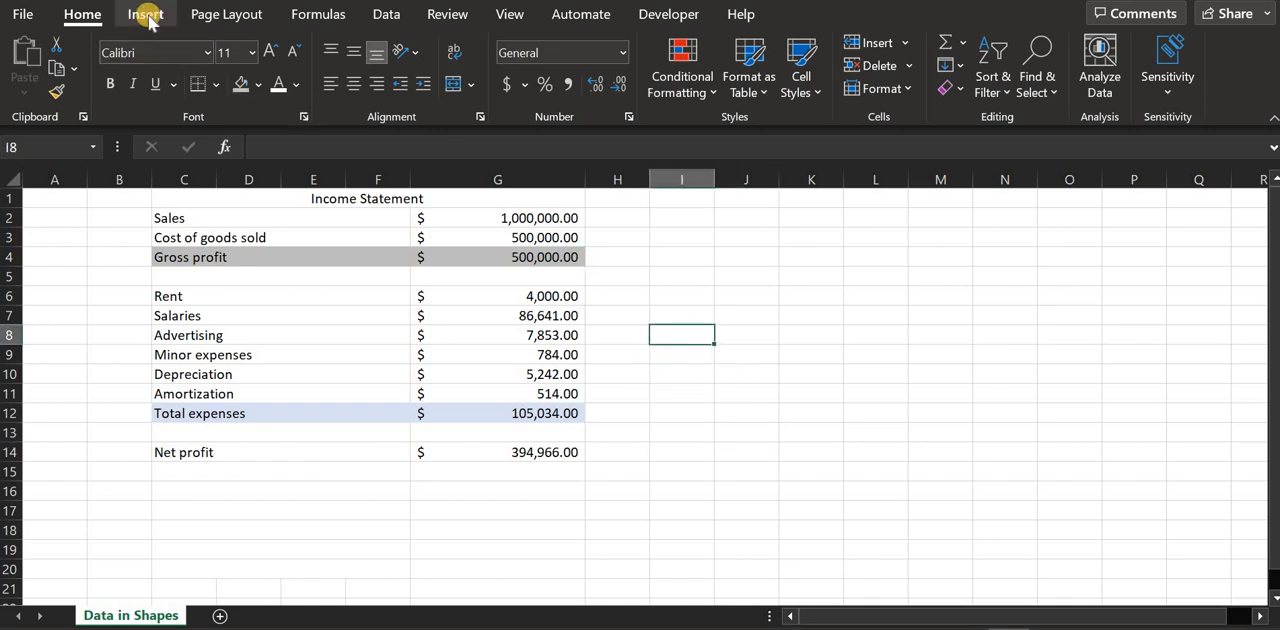
{"action": "left_click", "coordinate": [146, 16]}
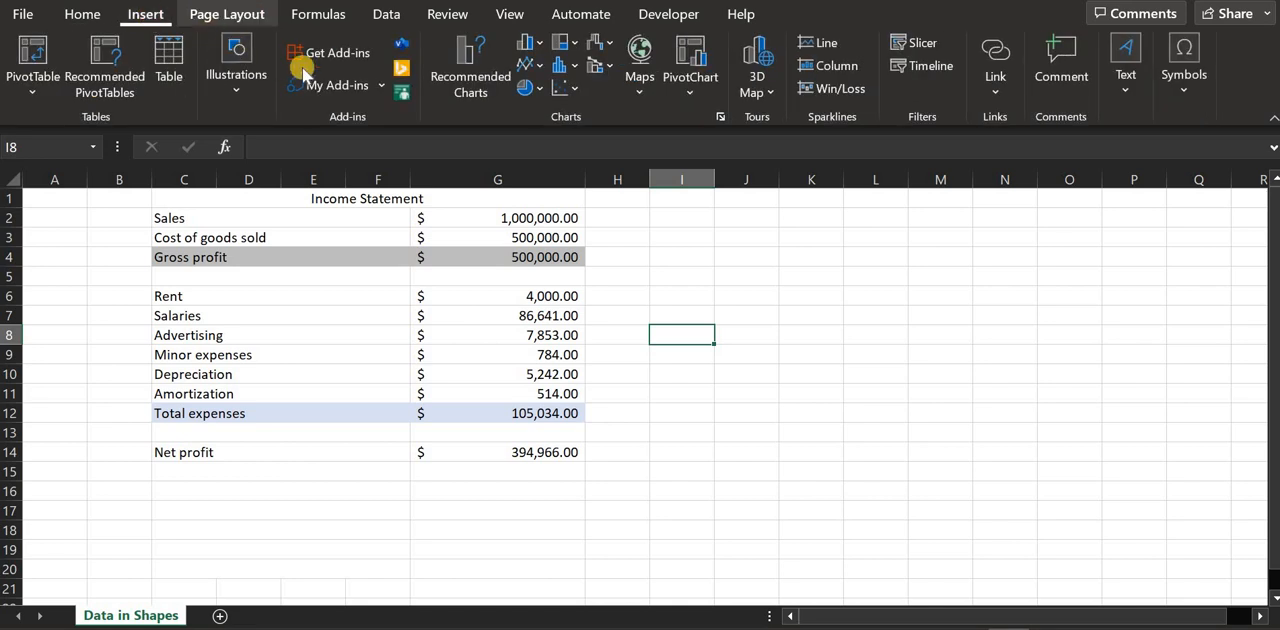
{"action": "left_click", "coordinate": [213, 92]}
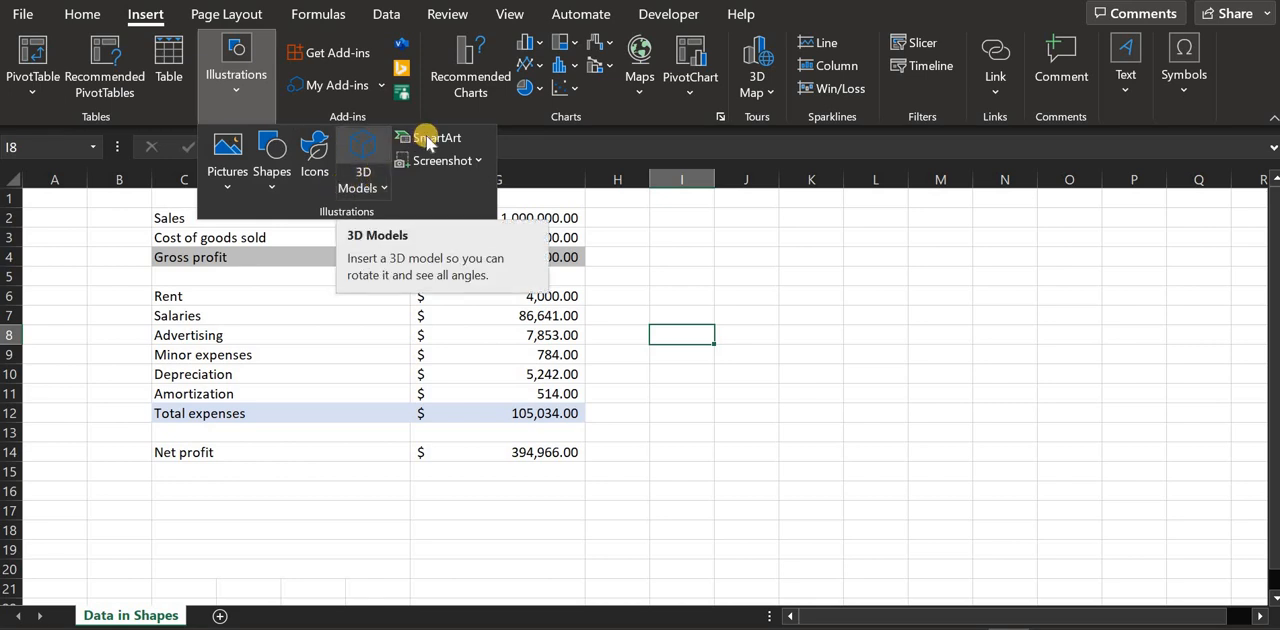
{"action": "left_click", "coordinate": [271, 185]}
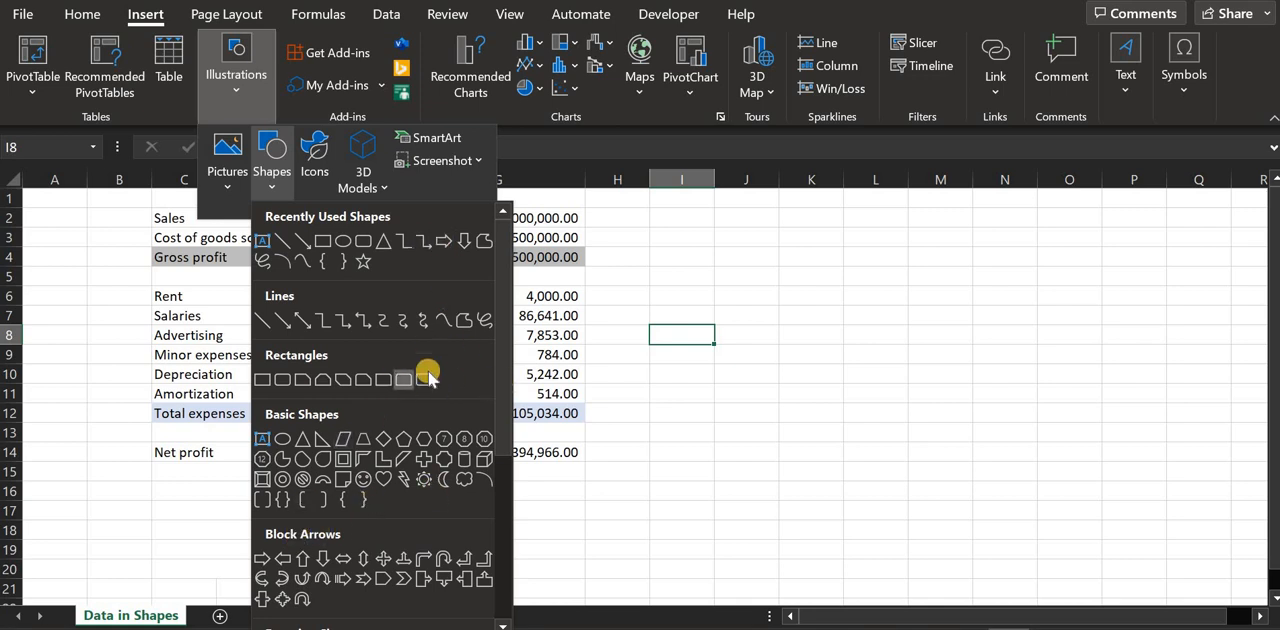
{"action": "left_click", "coordinate": [482, 556]}
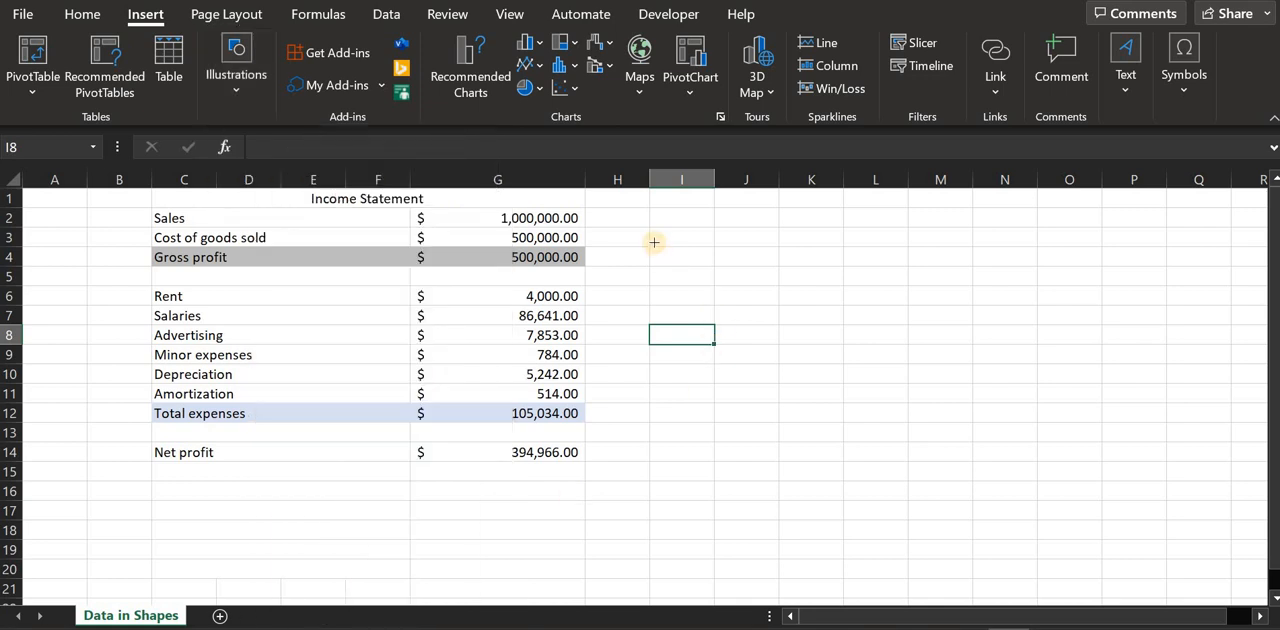
{"action": "mouse_move", "coordinate": [654, 242]}
{"action": "left_mouse_down"}
{"action": "mouse_move", "coordinate": [831, 346]}
{"action": "mouse_move", "coordinate": [983, 366]}
{"action": "left_mouse_up"}
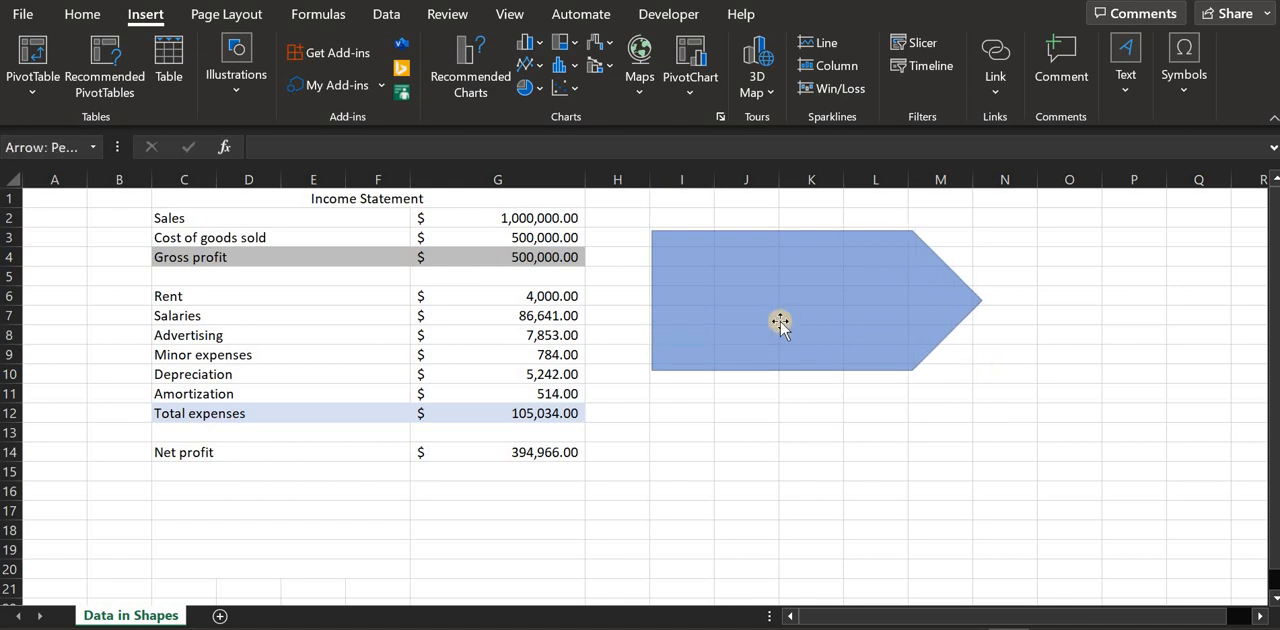
{"action": "mouse_move", "coordinate": [775, 323]}
{"action": "left_mouse_down"}
{"action": "mouse_move", "coordinate": [826, 346]}
{"action": "mouse_move", "coordinate": [789, 343]}
{"action": "mouse_move", "coordinate": [790, 328]}
{"action": "left_mouse_up"}
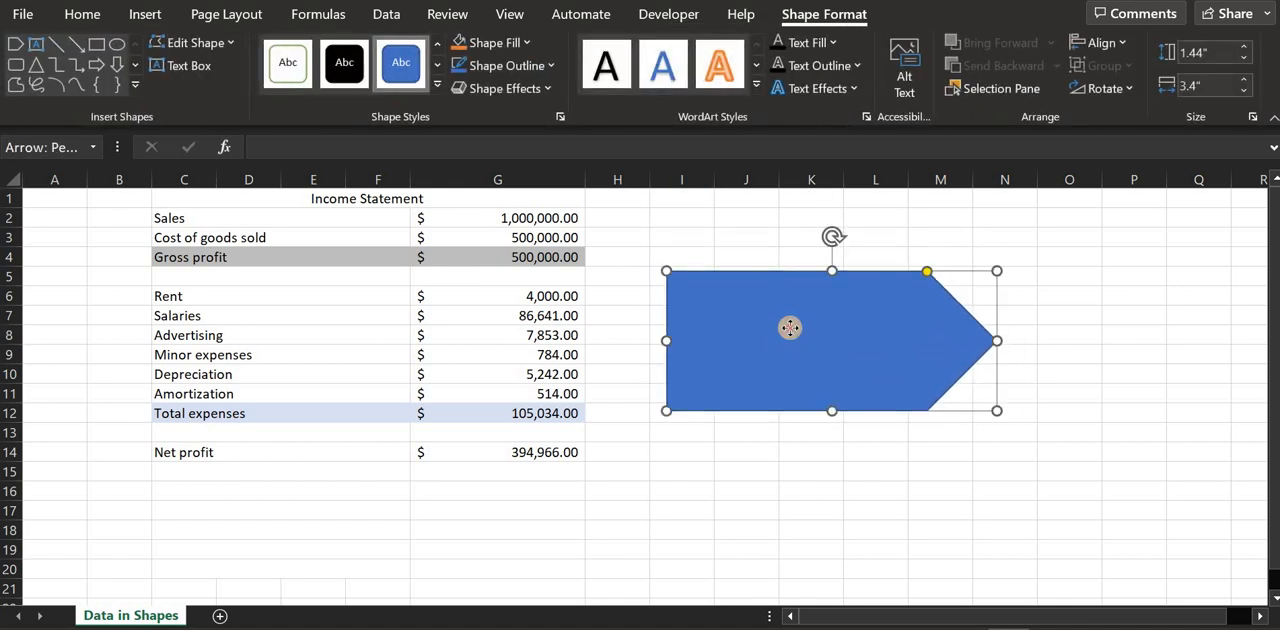
Link the arrow shape's text to the net profit amount with the formula =G14
{"action": "left_click", "coordinate": [265, 147]}
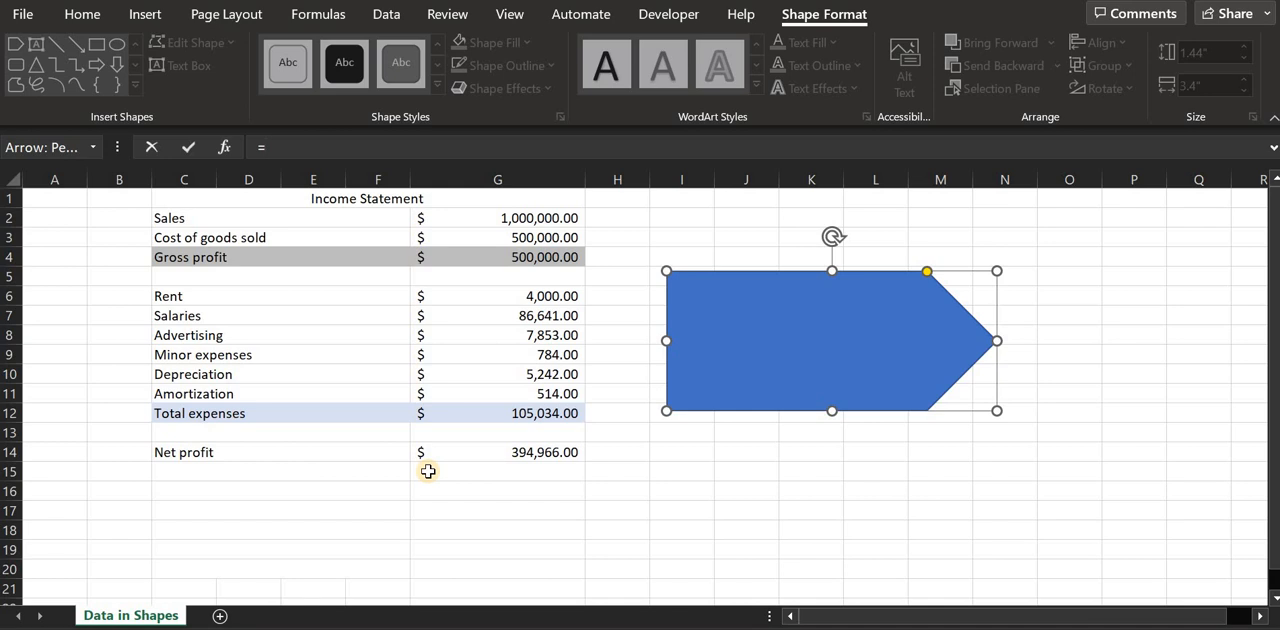
{"action": "type", "text": "g14"}
{"action": "key", "text": "Return"}
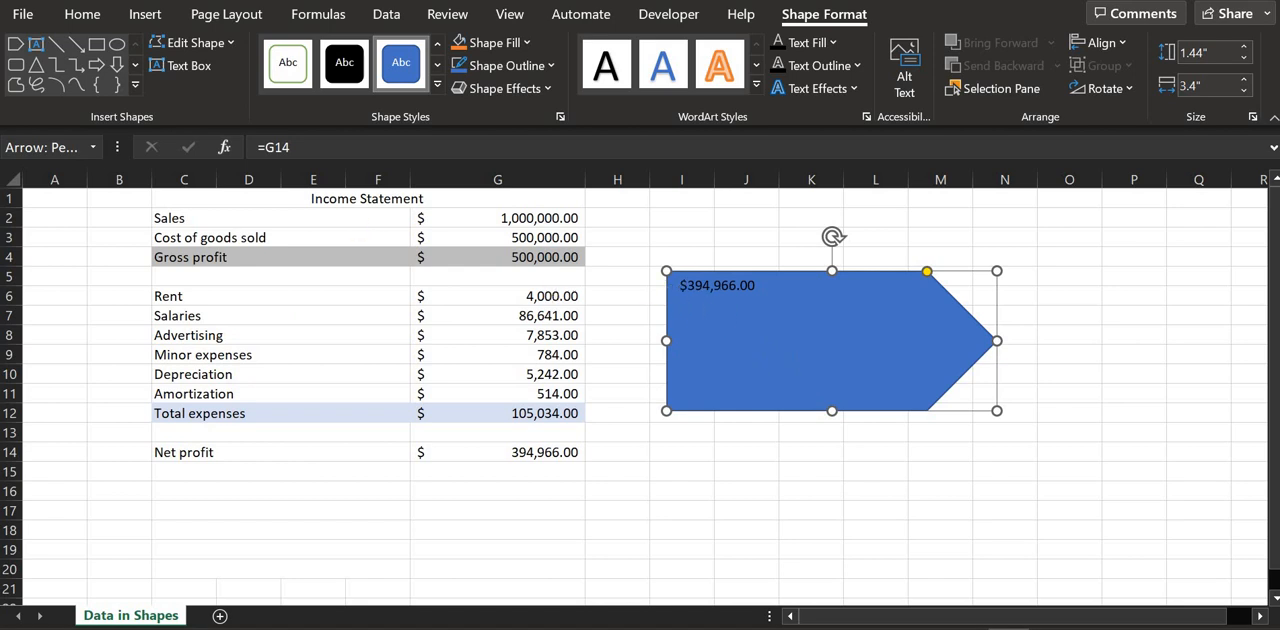
Set the font size of the linked amount in the arrow shape to 36
{"action": "left_click", "coordinate": [150, 16]}
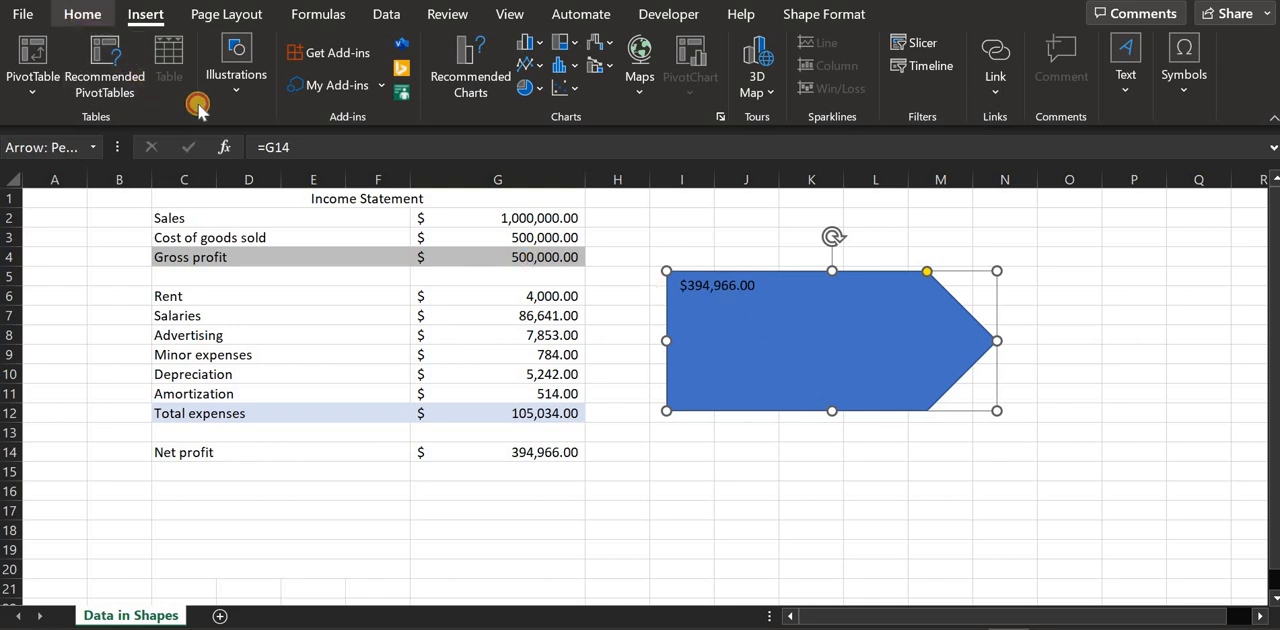
{"action": "left_click", "coordinate": [266, 52]}
{"action": "left_click", "coordinate": [266, 52]}
{"action": "left_click", "coordinate": [266, 52]}
{"action": "left_click", "coordinate": [266, 52]}
{"action": "left_click", "coordinate": [266, 52]}
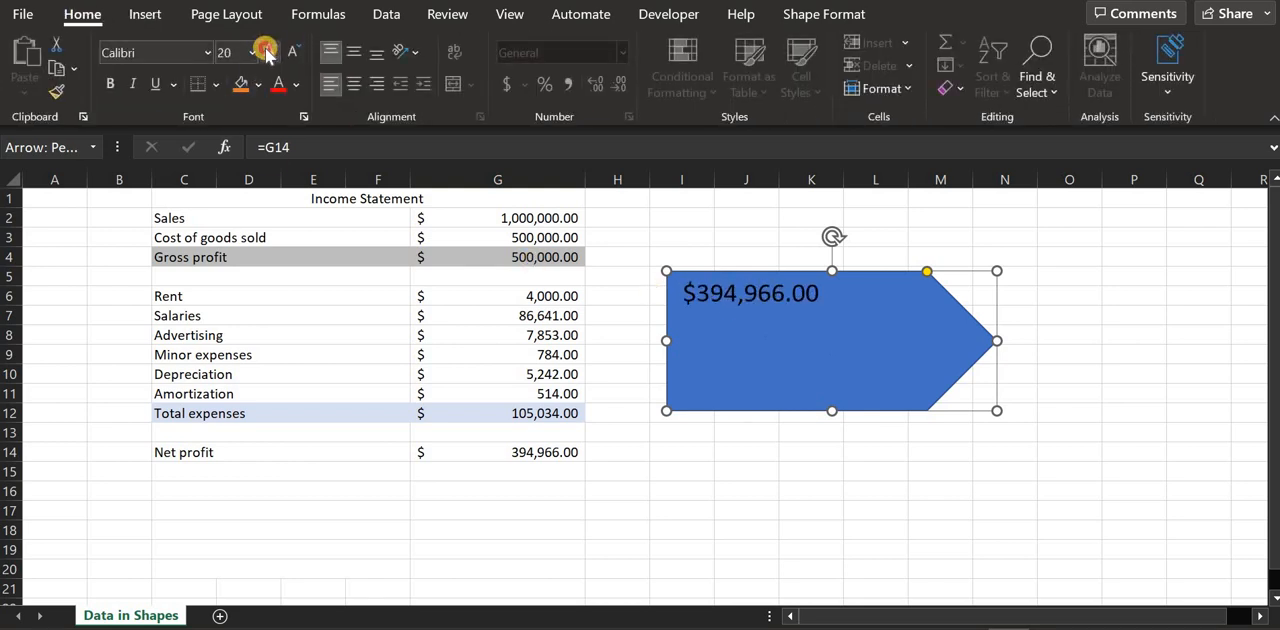
{"action": "left_click", "coordinate": [266, 52]}
{"action": "left_click", "coordinate": [266, 52]}
{"action": "left_click", "coordinate": [266, 52]}
{"action": "left_click", "coordinate": [266, 52]}
{"action": "left_click", "coordinate": [266, 52]}
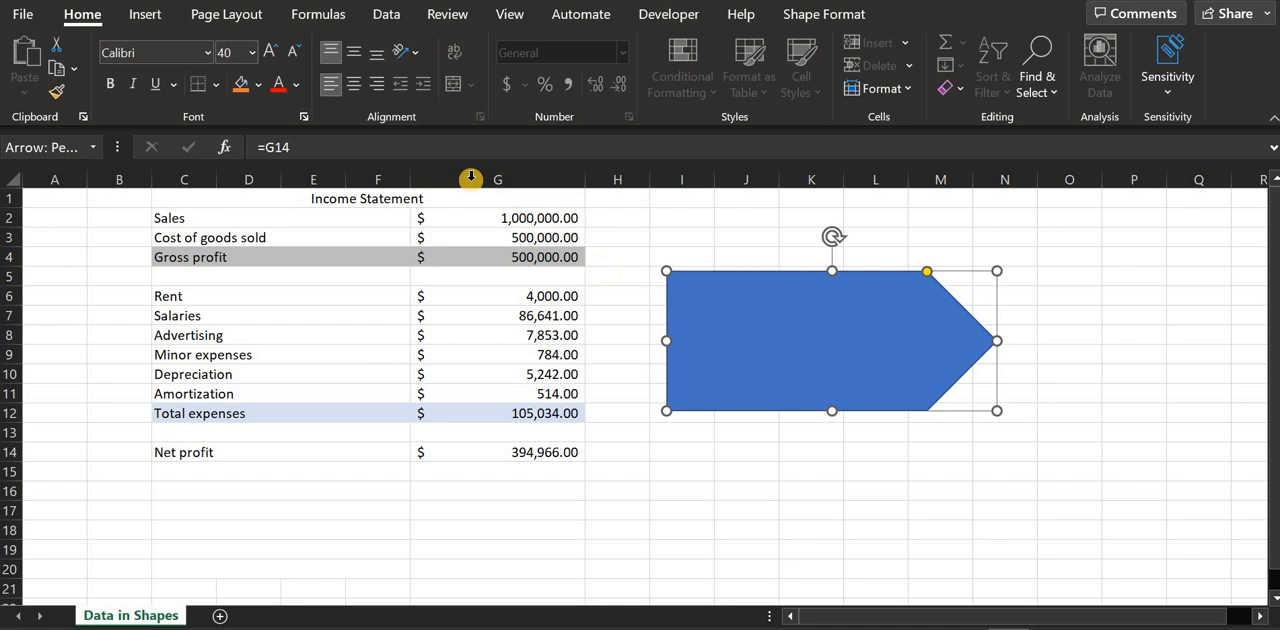
{"action": "left_click", "coordinate": [288, 52]}
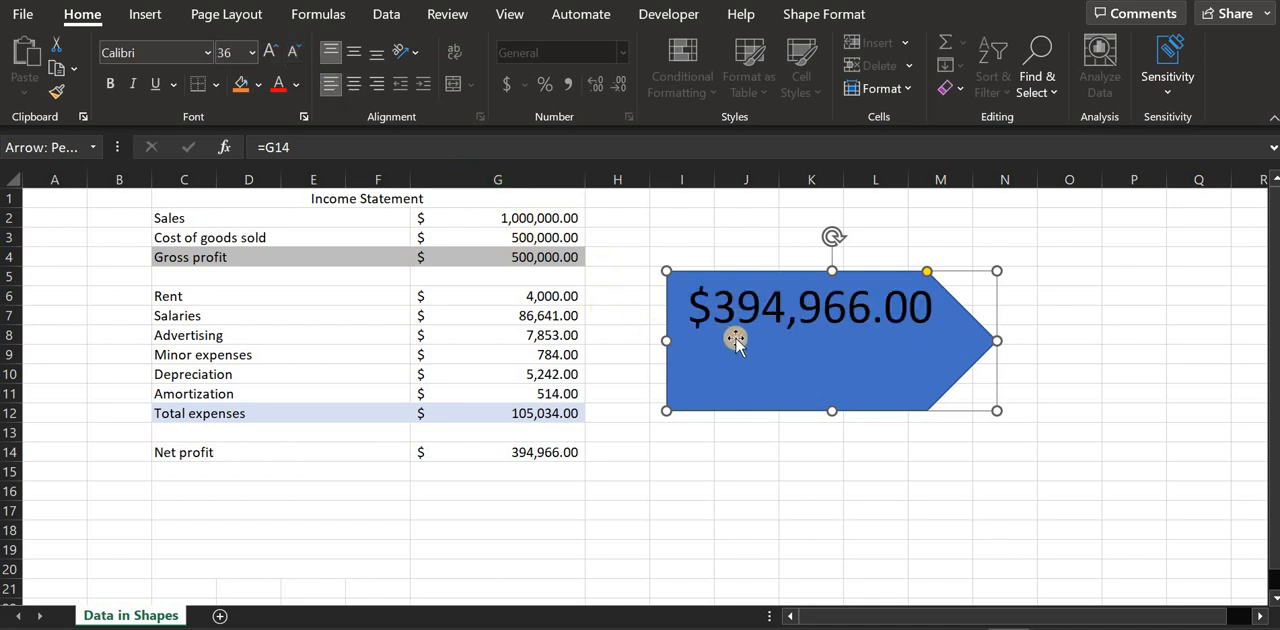
Center the amount horizontally and vertically in the arrow, and move the shape up beside rows 2 to 9
{"action": "left_click", "coordinate": [353, 84]}
{"action": "left_click", "coordinate": [353, 52]}
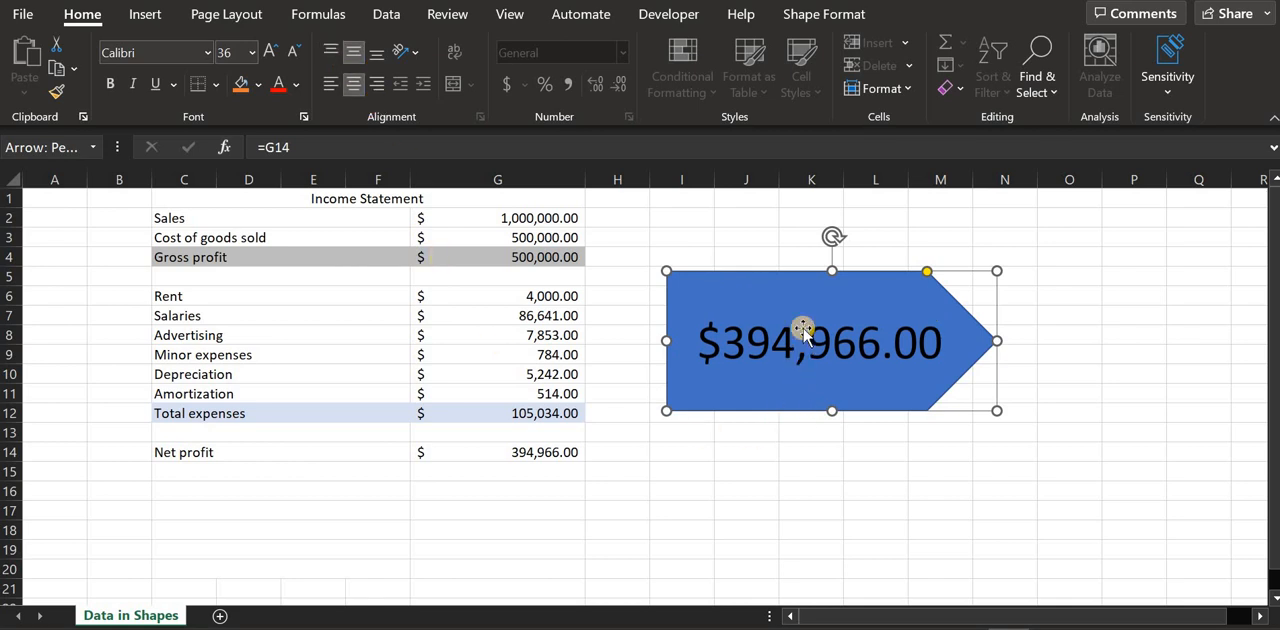
{"action": "left_click", "coordinate": [734, 240]}
{"action": "left_click_drag", "start_coordinate": [765, 325], "coordinate": [804, 266]}
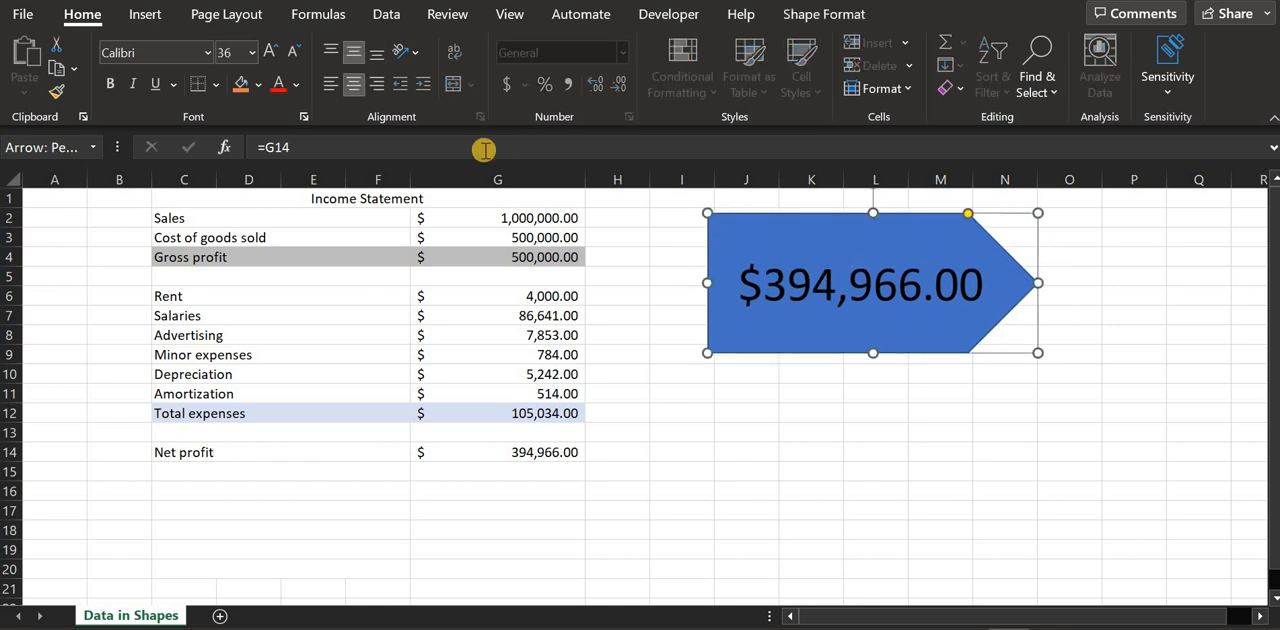
Open the arrow's Format Shape settings and show its fill and line options
{"action": "left_click", "coordinate": [155, 14]}
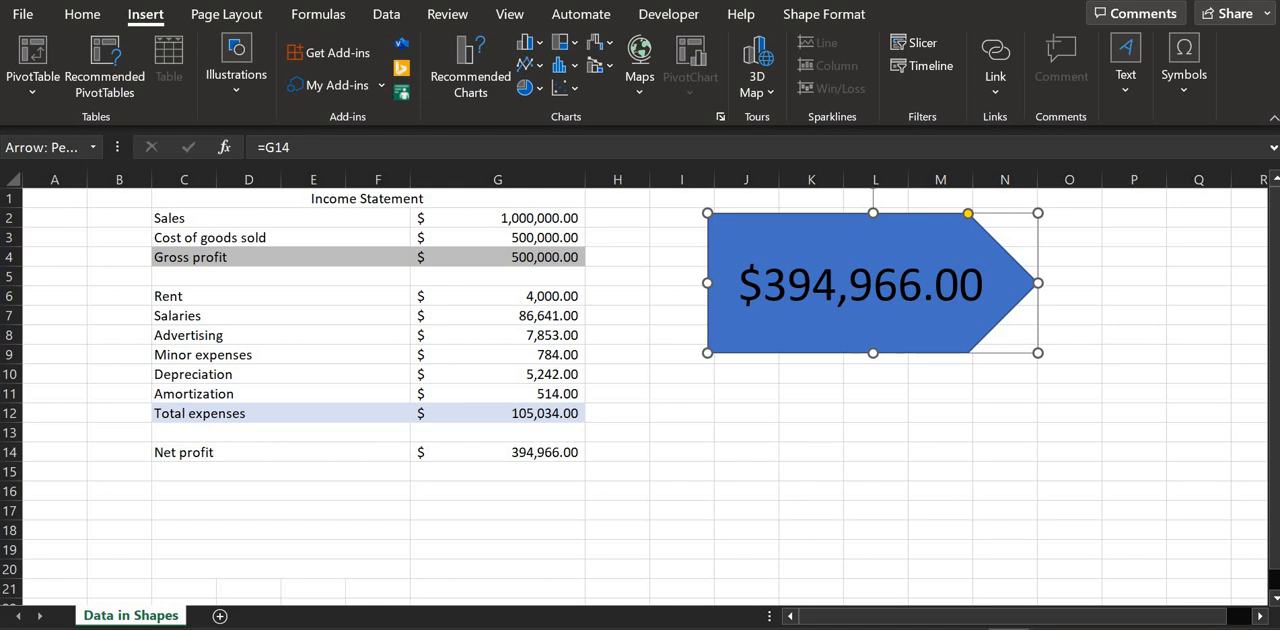
{"action": "left_click", "coordinate": [752, 230]}
{"action": "right_click", "coordinate": [838, 260]}
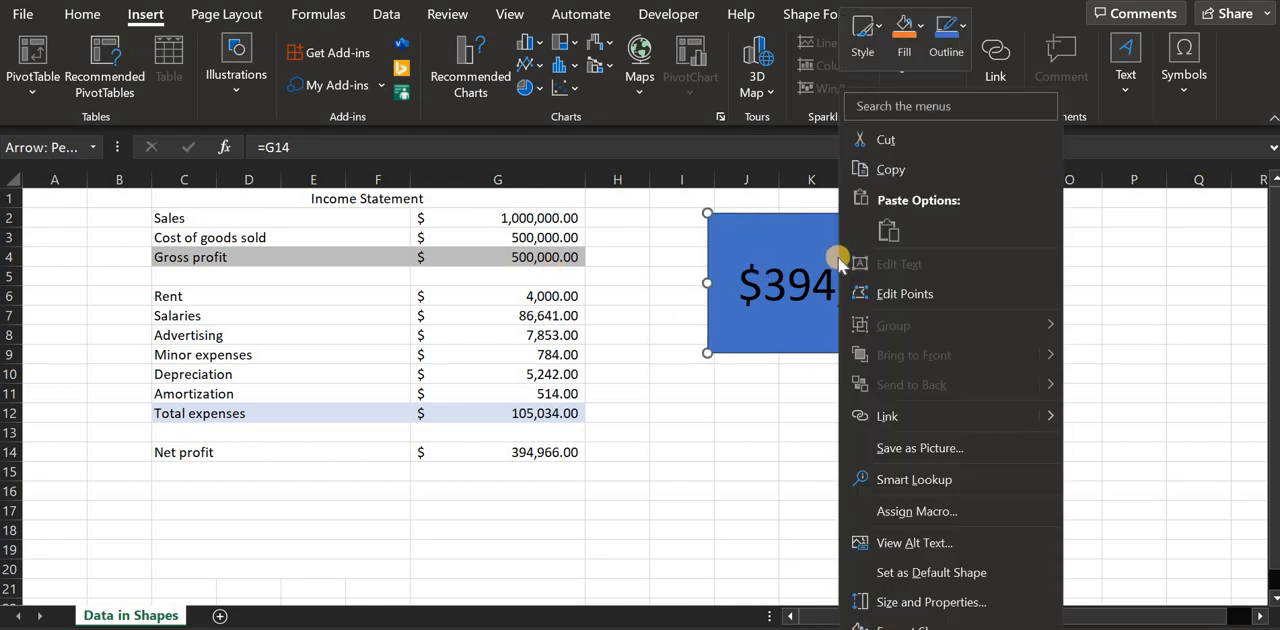
{"action": "left_click", "coordinate": [927, 627]}
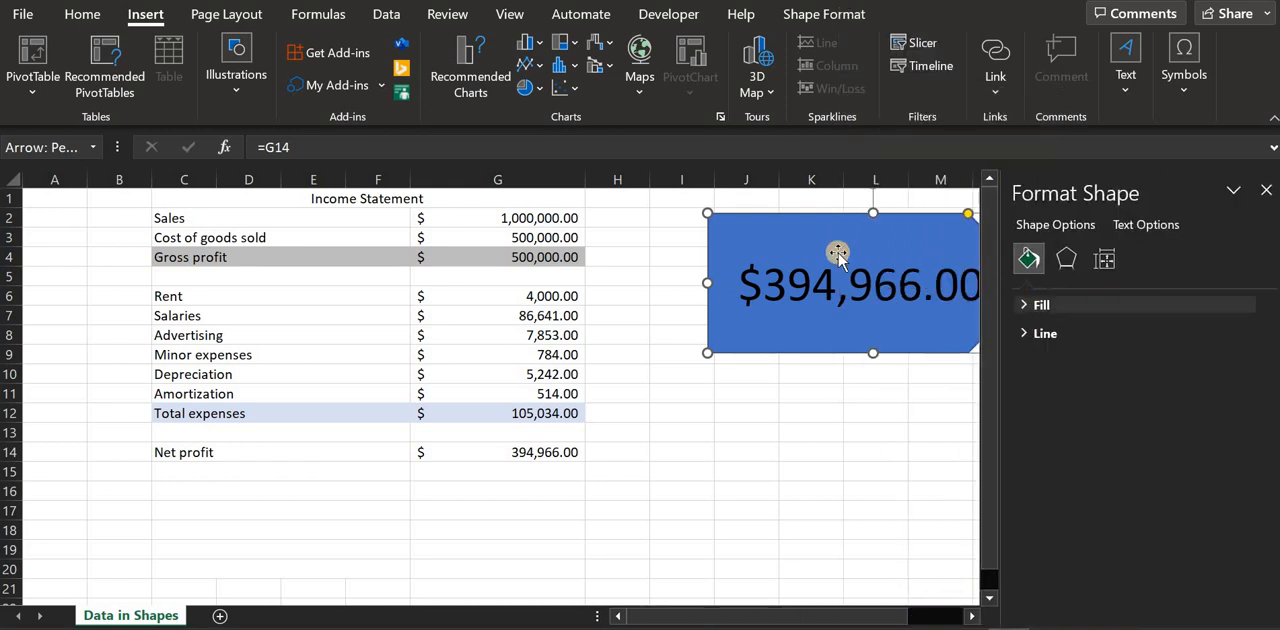
{"action": "left_click", "coordinate": [1066, 259]}
{"action": "left_click", "coordinate": [1028, 259]}
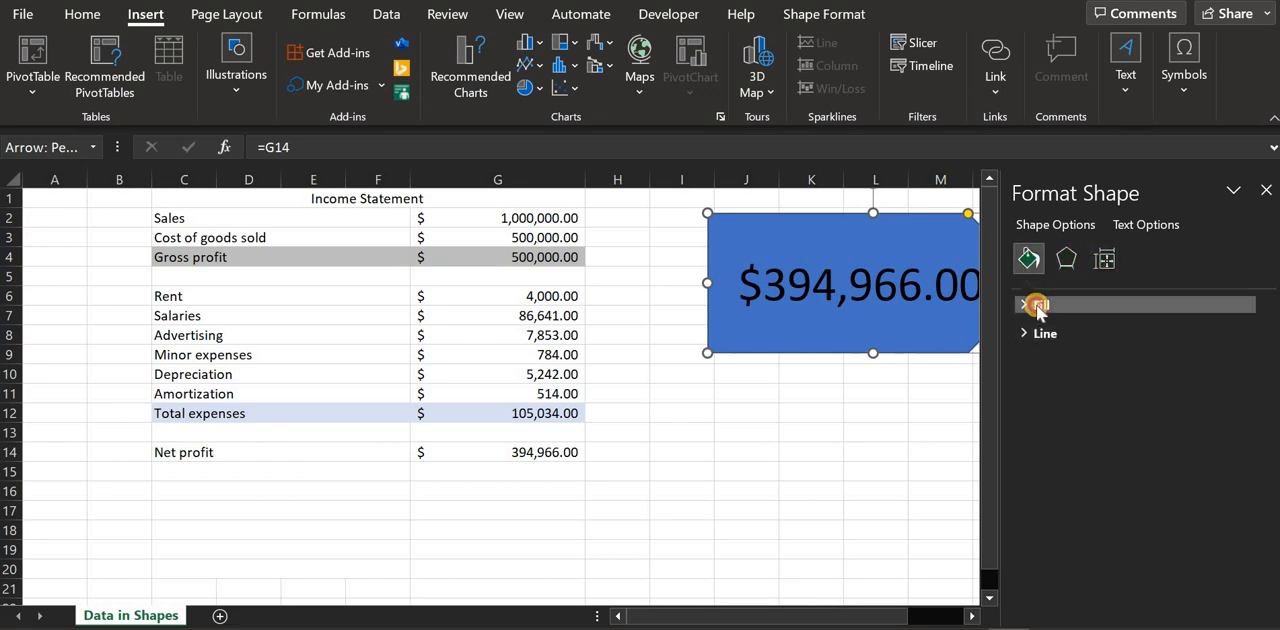
Try no fill, solid, gradient, picture or texture, and pattern fills on the arrow shape
{"action": "left_click", "coordinate": [1068, 390]}
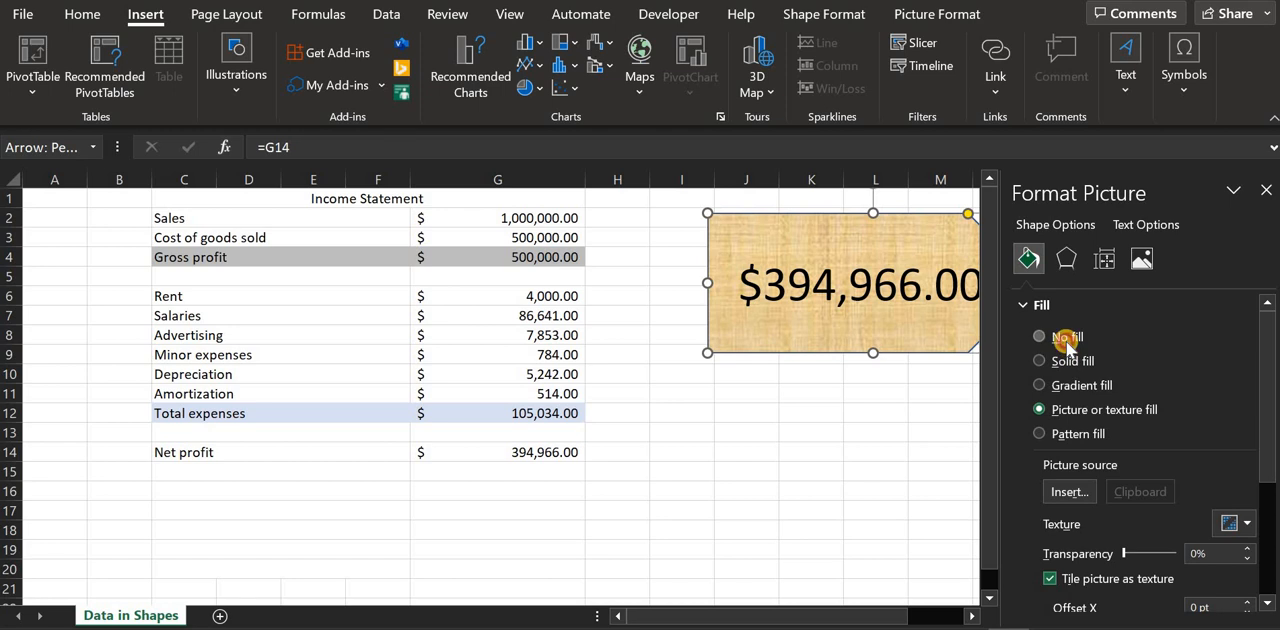
{"action": "left_click", "coordinate": [1066, 338]}
{"action": "left_click", "coordinate": [1064, 361]}
{"action": "left_click", "coordinate": [1064, 386]}
{"action": "left_click", "coordinate": [1070, 410]}
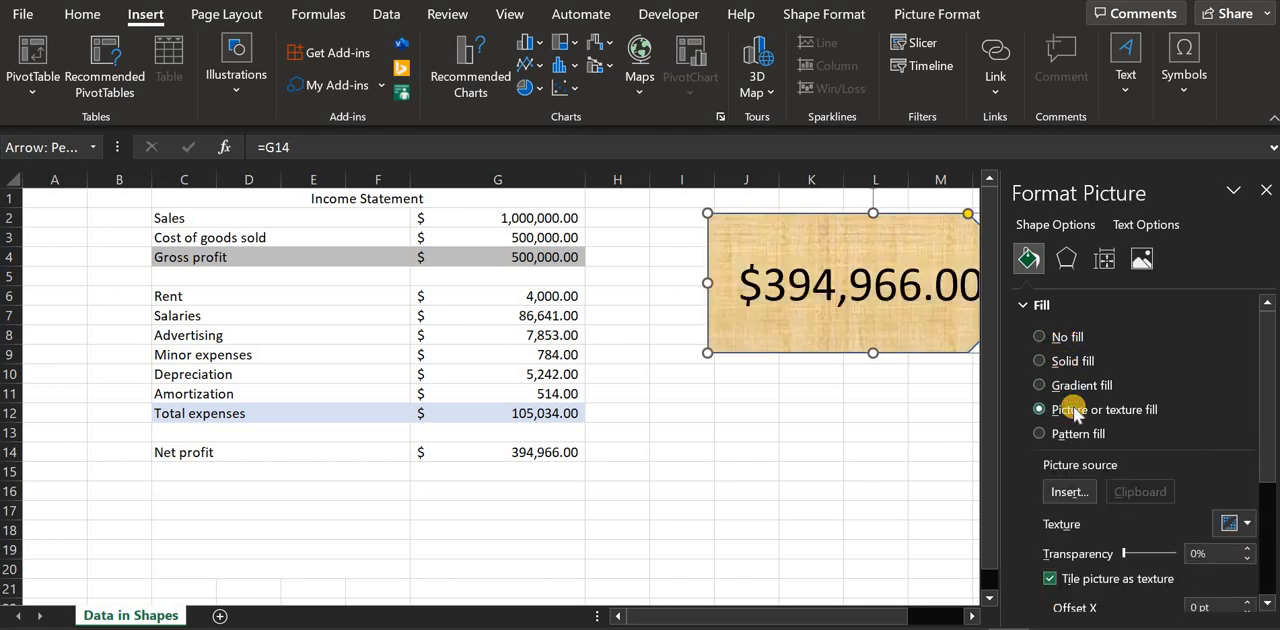
{"action": "left_click", "coordinate": [1070, 433]}
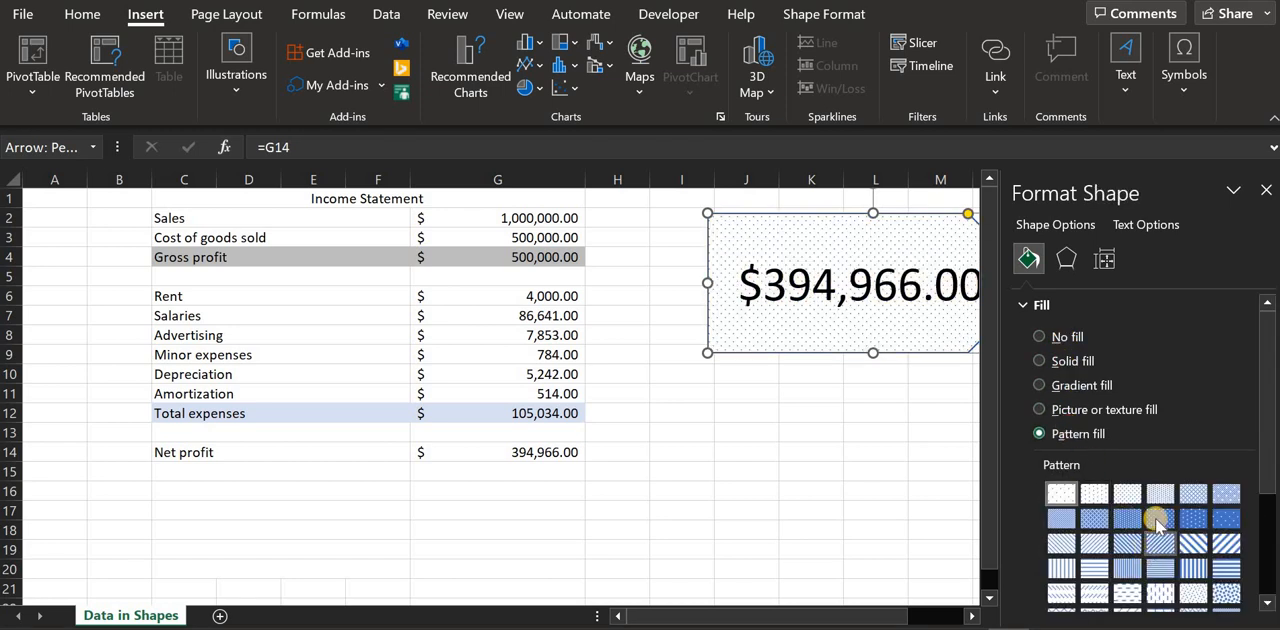
Try several fill patterns and a gradient fill on the arrow, and return it to a solid blue fill
{"action": "left_click", "coordinate": [1160, 518]}
{"action": "left_click", "coordinate": [1152, 571]}
{"action": "left_click", "coordinate": [1096, 565]}
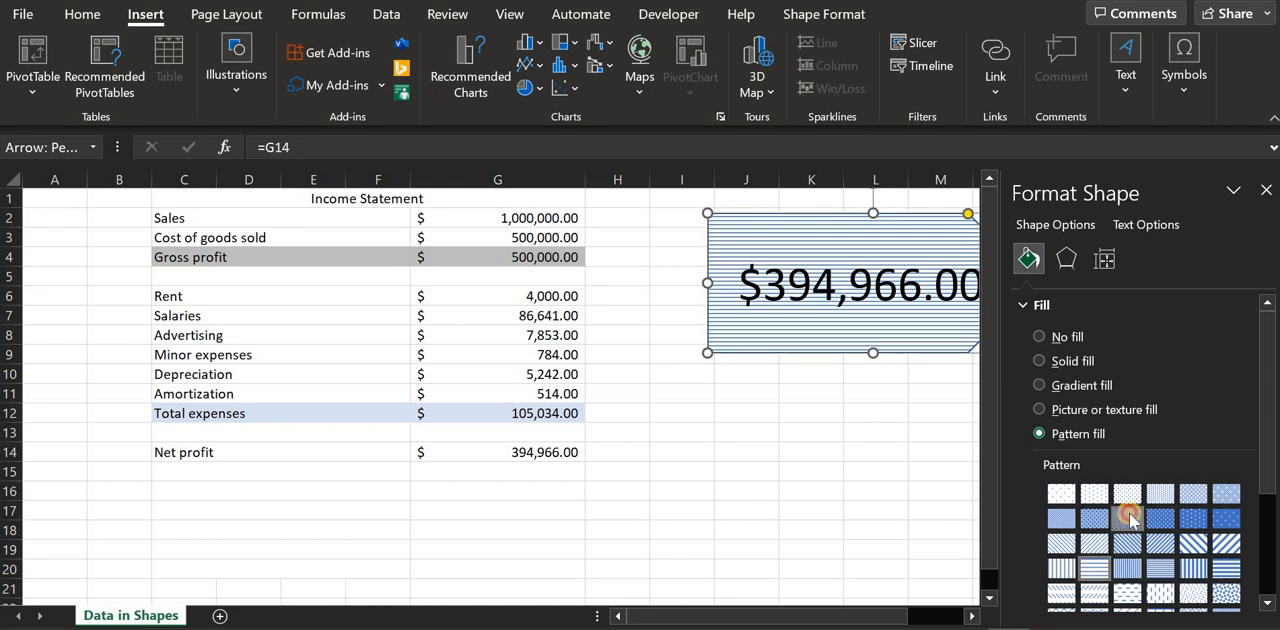
{"action": "left_click", "coordinate": [1127, 515]}
{"action": "left_click", "coordinate": [1125, 496]}
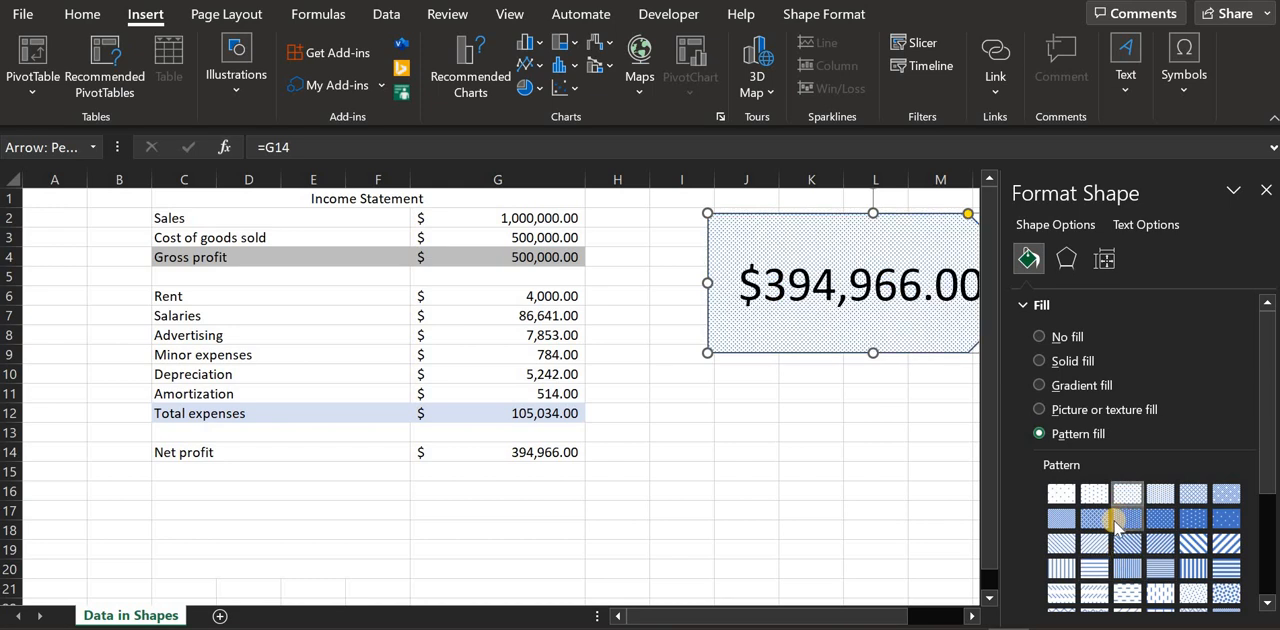
{"action": "left_click", "coordinate": [1068, 385]}
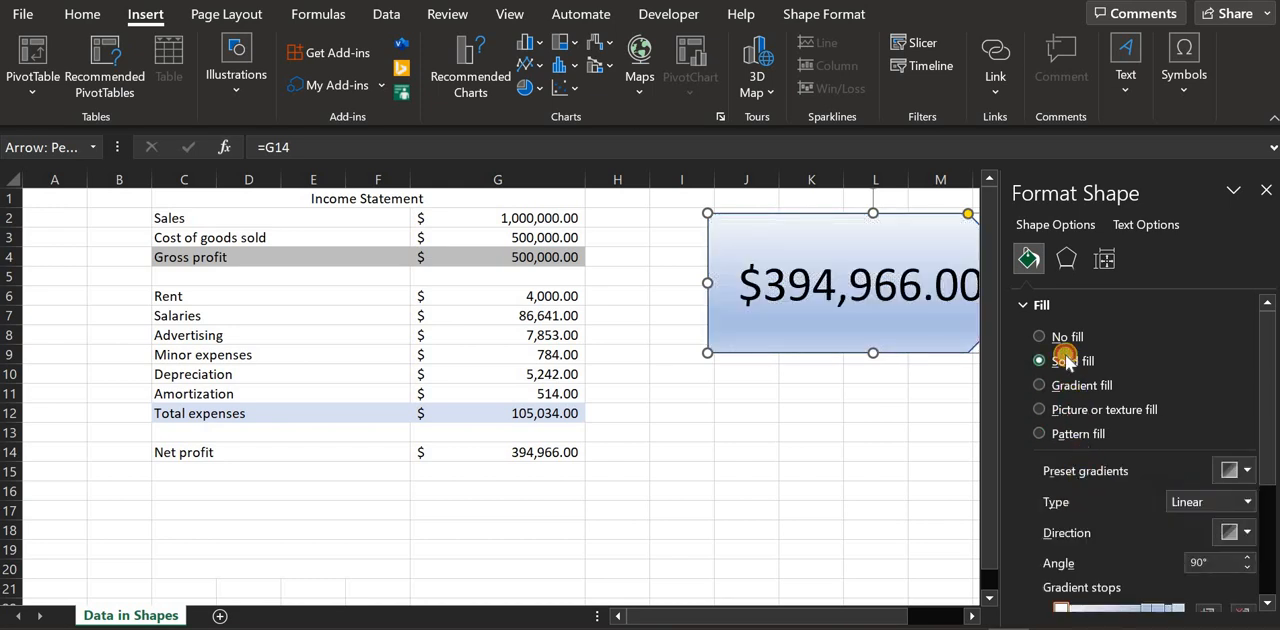
{"action": "left_click", "coordinate": [1066, 361]}
Apply a preset top bevel 12 pt wide and 4 pt high to the arrow's 3-D format, and close the formatting settings
{"action": "left_click", "coordinate": [1065, 260]}
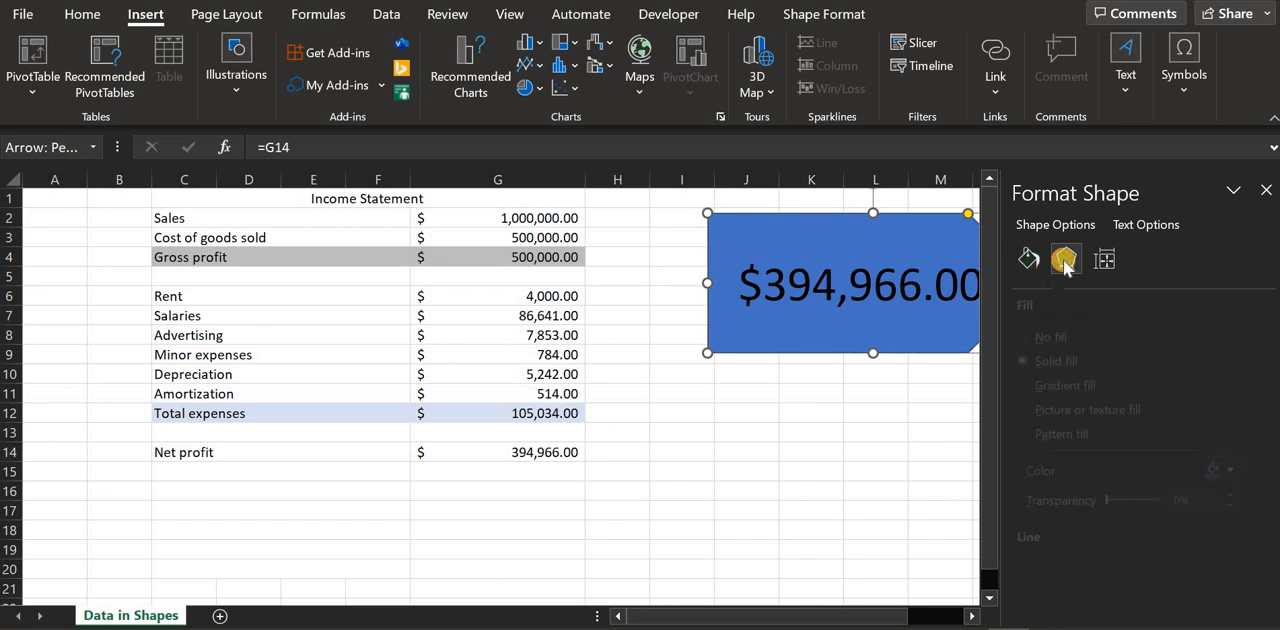
{"action": "left_click", "coordinate": [1060, 336]}
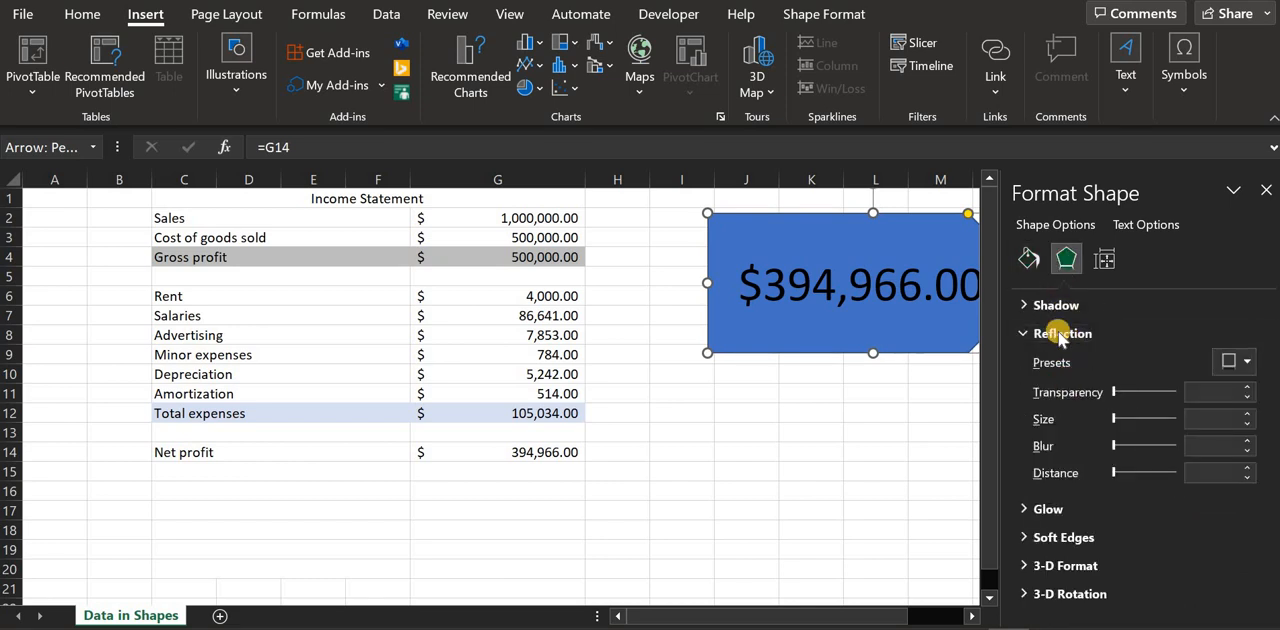
{"action": "left_click", "coordinate": [1055, 305]}
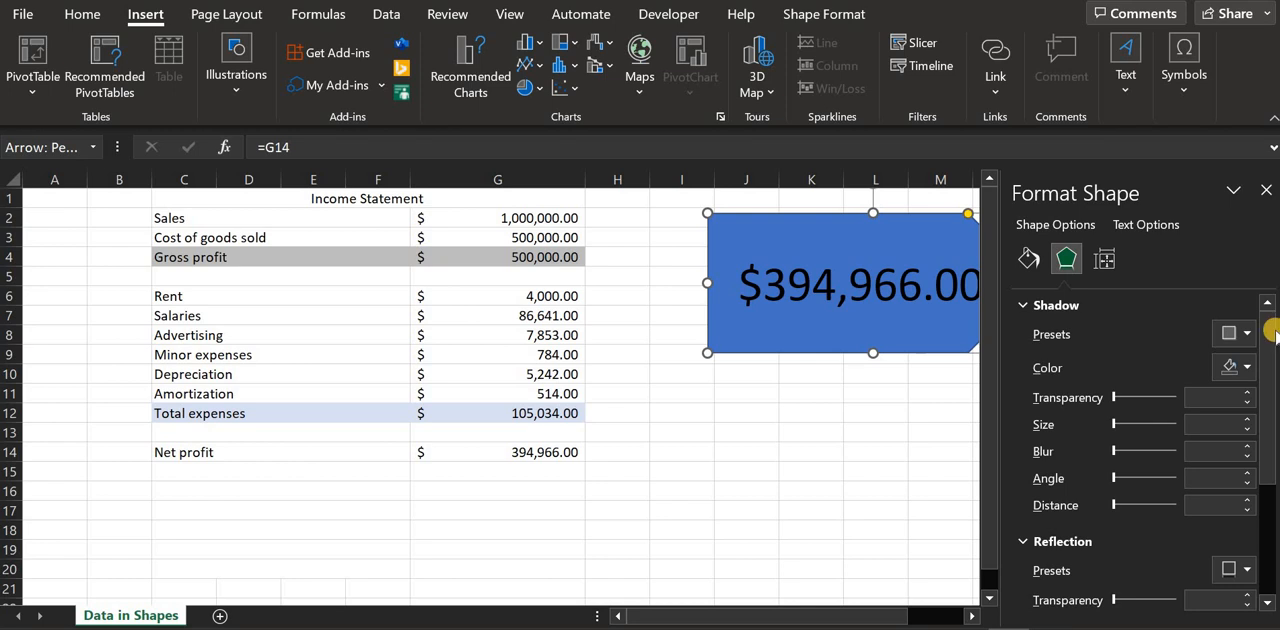
{"action": "scroll", "coordinate": [1270, 340], "scroll_direction": "down", "scroll_amount": 3}
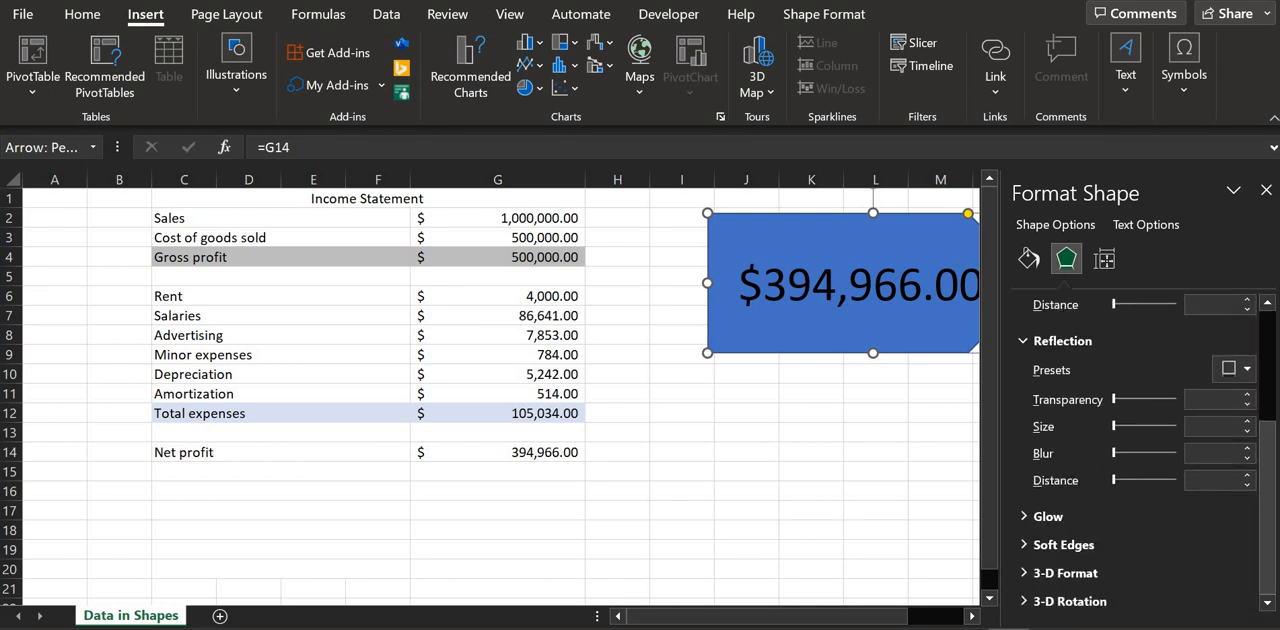
{"action": "left_click", "coordinate": [1030, 519]}
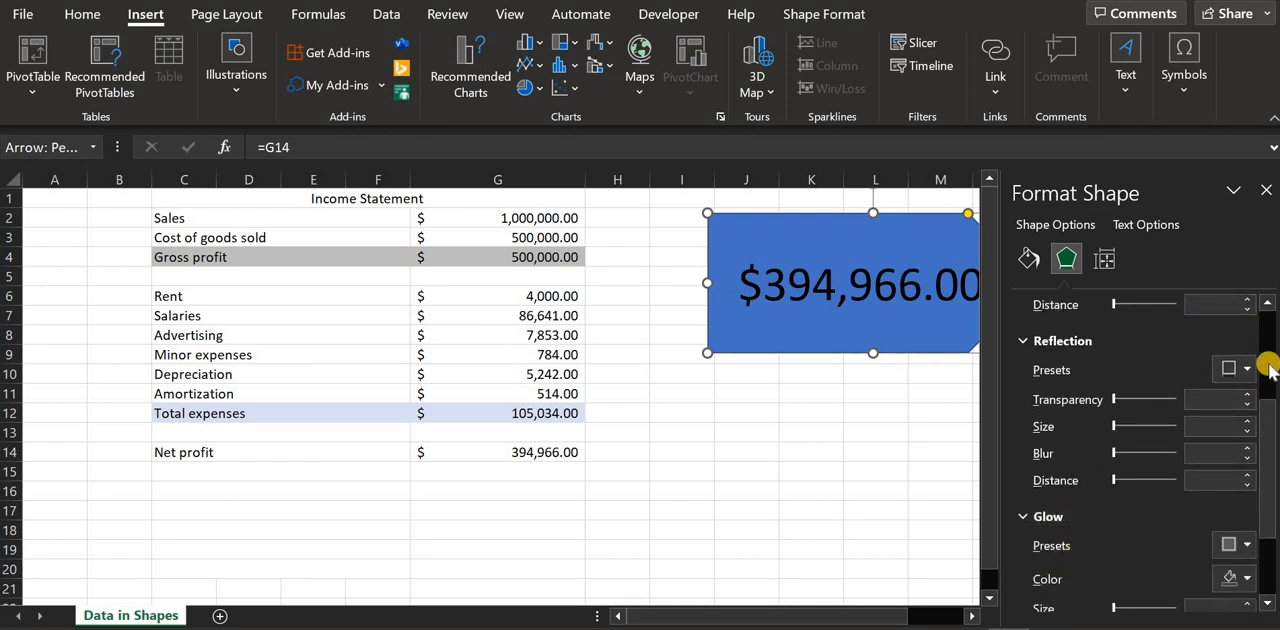
{"action": "left_click_drag", "start_coordinate": [1270, 370], "coordinate": [1260, 544]}
{"action": "left_click", "coordinate": [1103, 575]}
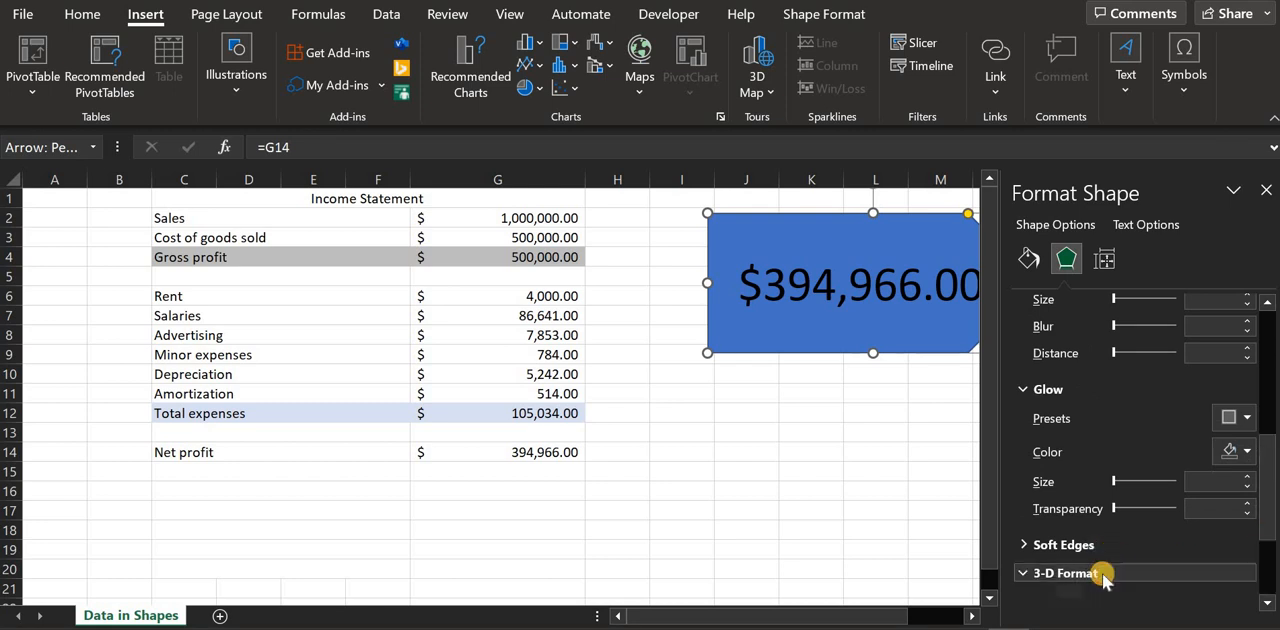
{"action": "left_click_drag", "start_coordinate": [1269, 430], "coordinate": [1157, 455]}
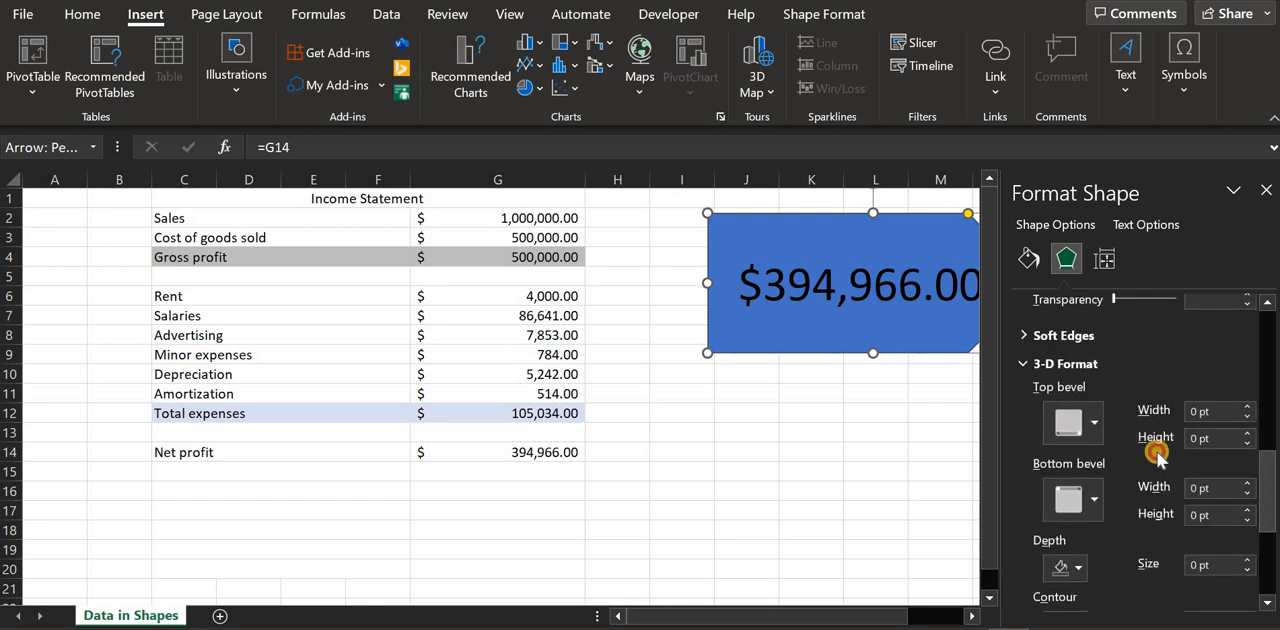
{"action": "left_click", "coordinate": [1070, 424]}
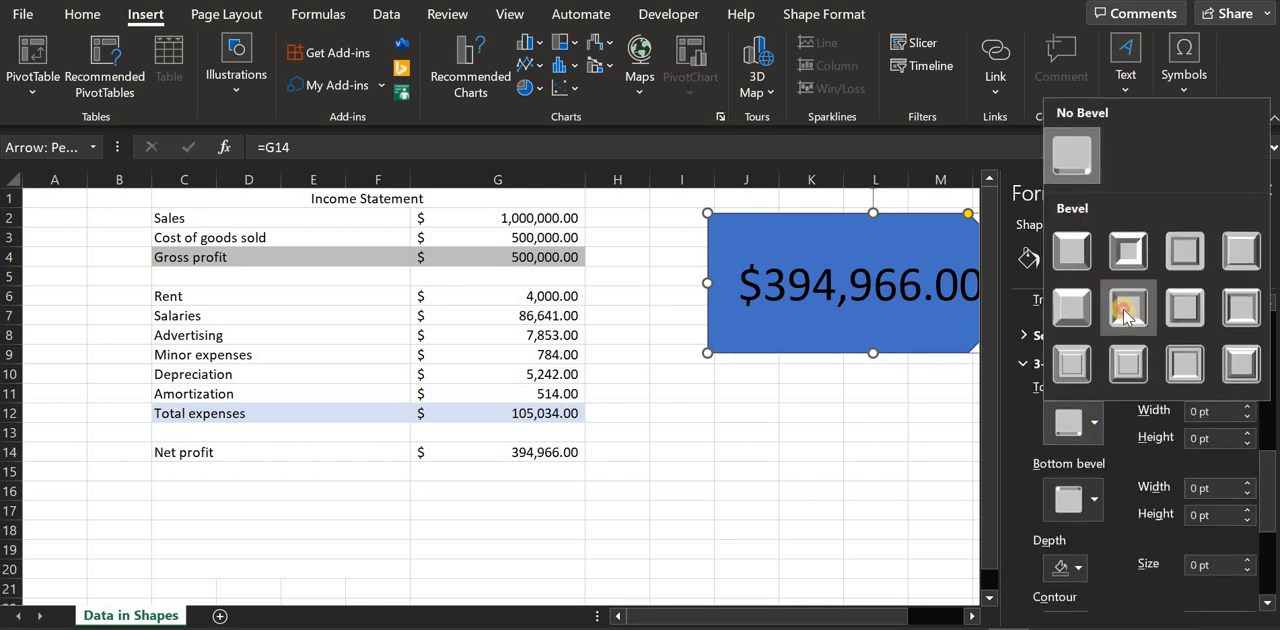
{"action": "left_click", "coordinate": [1125, 316]}
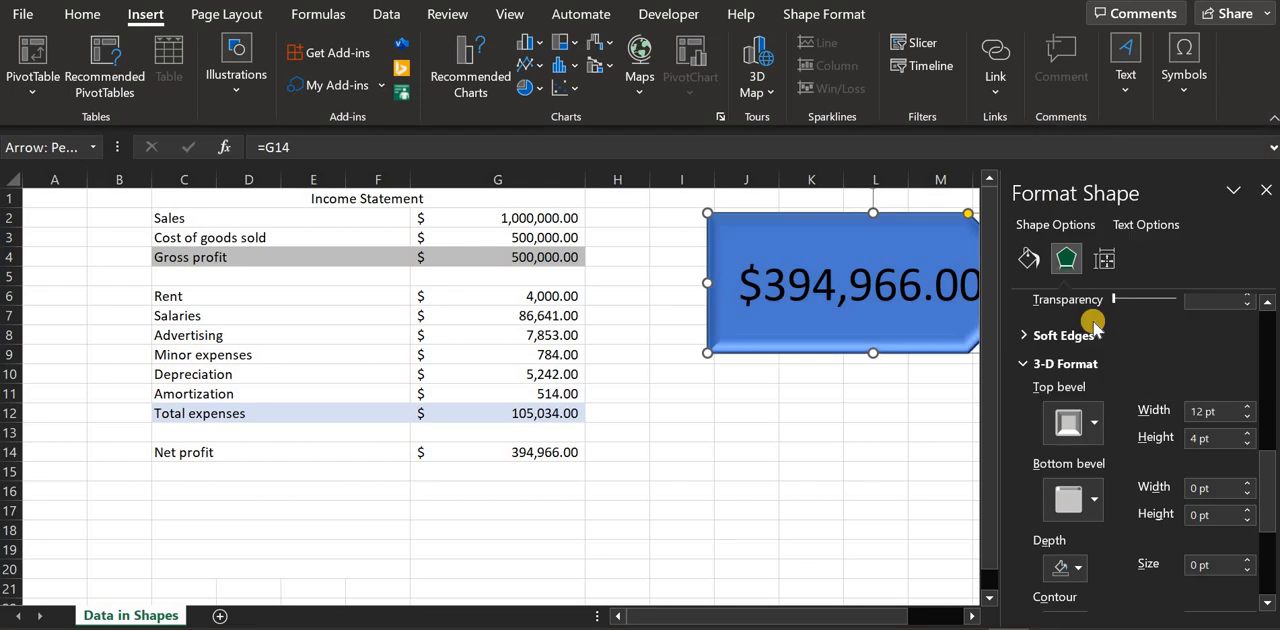
{"action": "left_click", "coordinate": [1265, 193]}
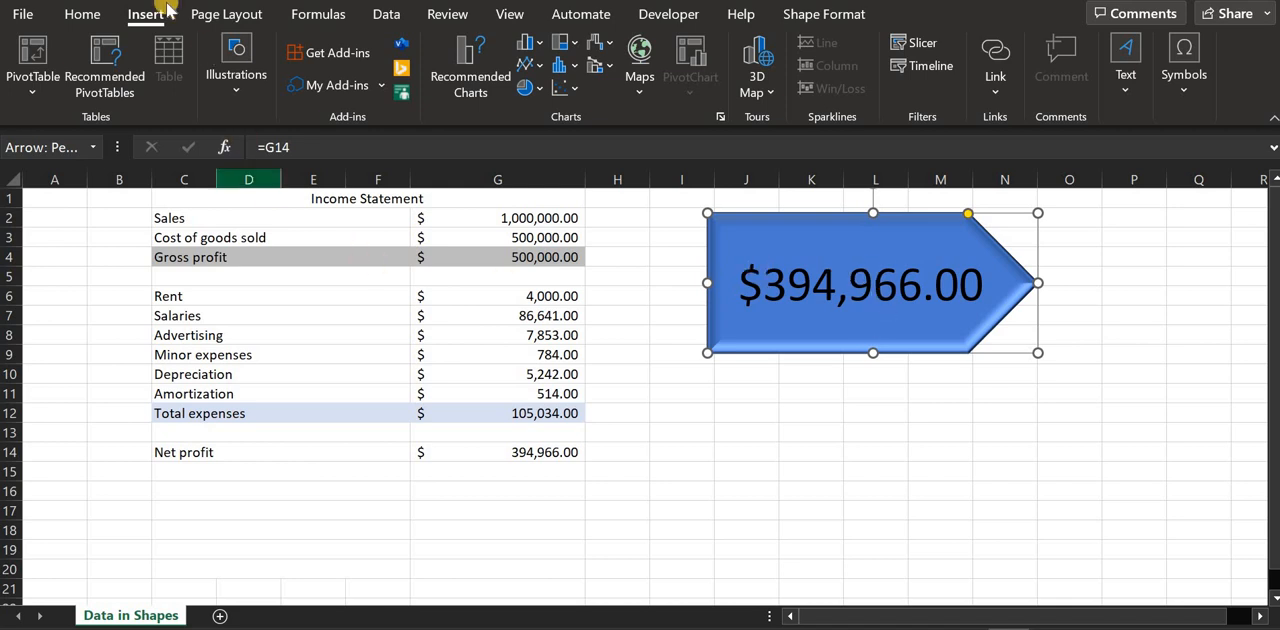
Insert a text box inside the arrow shape, directly above the net profit amount
{"action": "left_click", "coordinate": [82, 14]}
{"action": "left_click", "coordinate": [135, 14]}
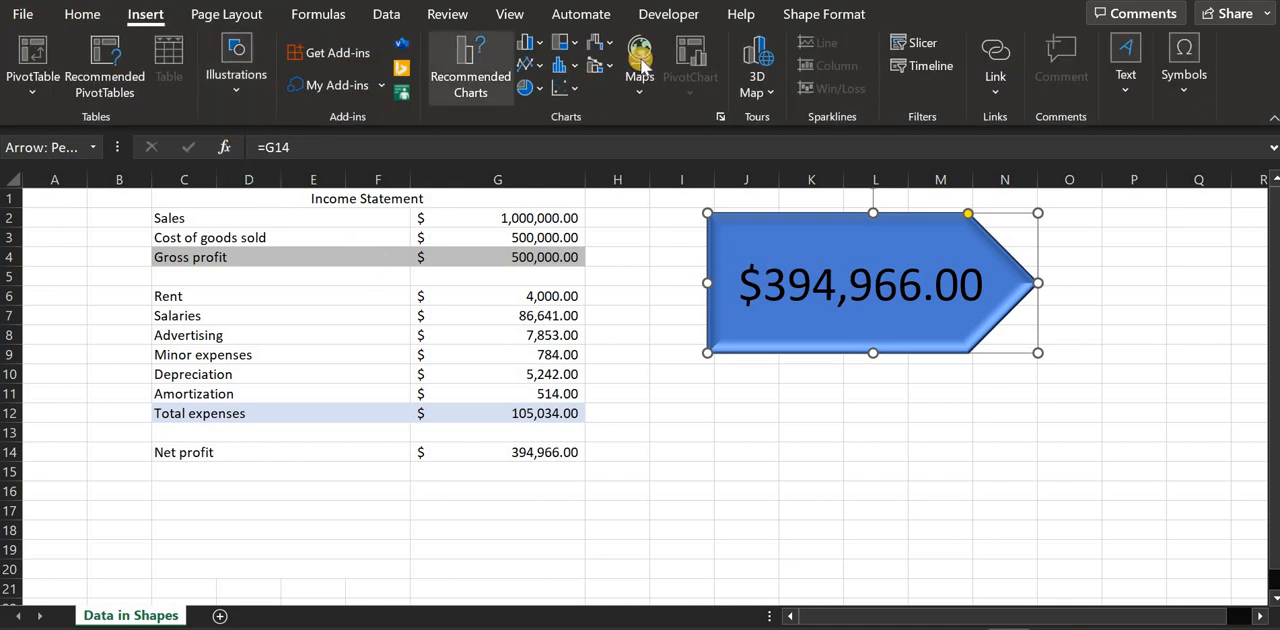
{"action": "left_click", "coordinate": [1130, 66]}
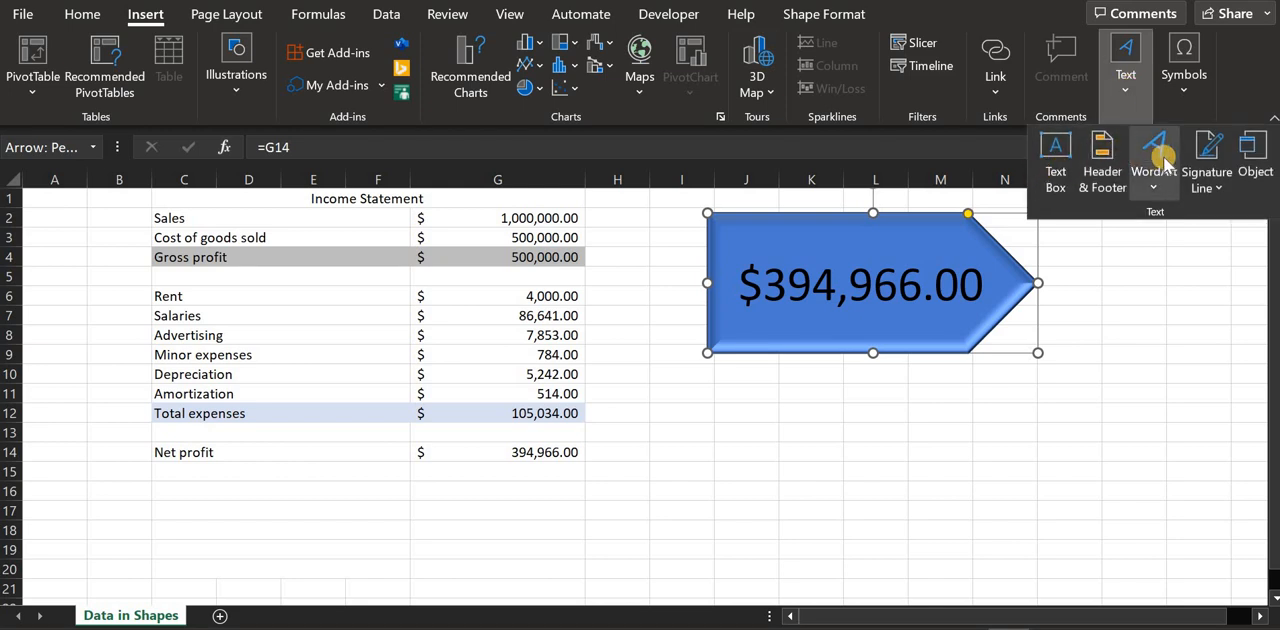
{"action": "left_click", "coordinate": [1055, 165]}
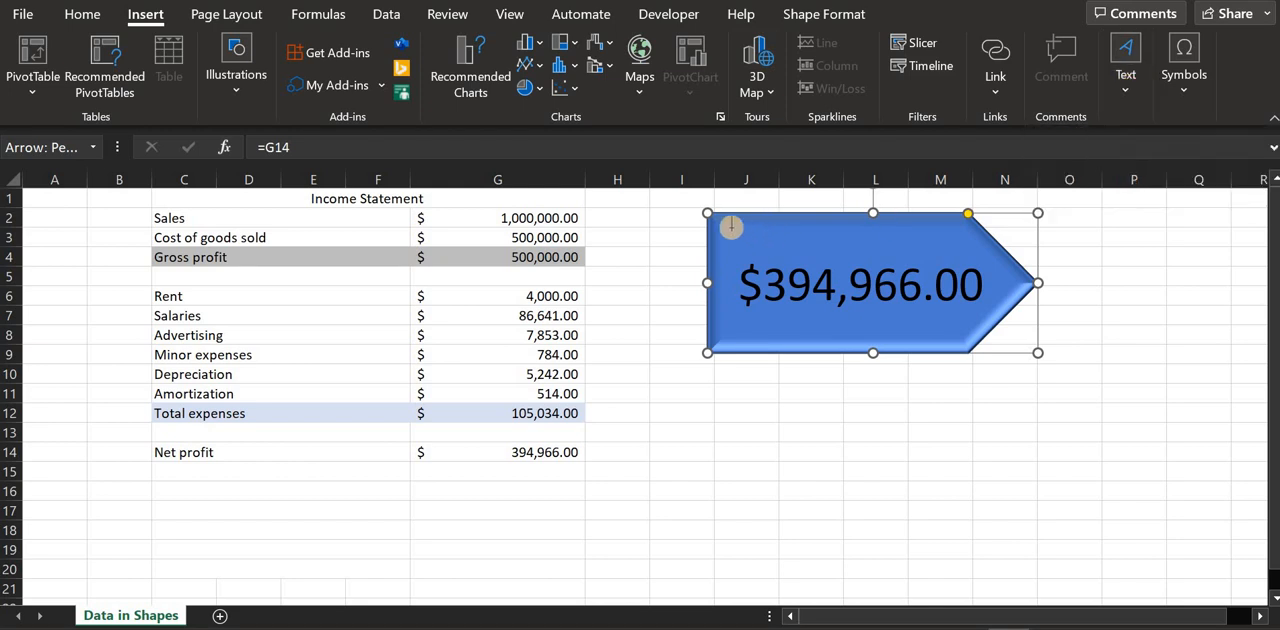
{"action": "left_click_drag", "start_coordinate": [741, 224], "coordinate": [972, 251]}
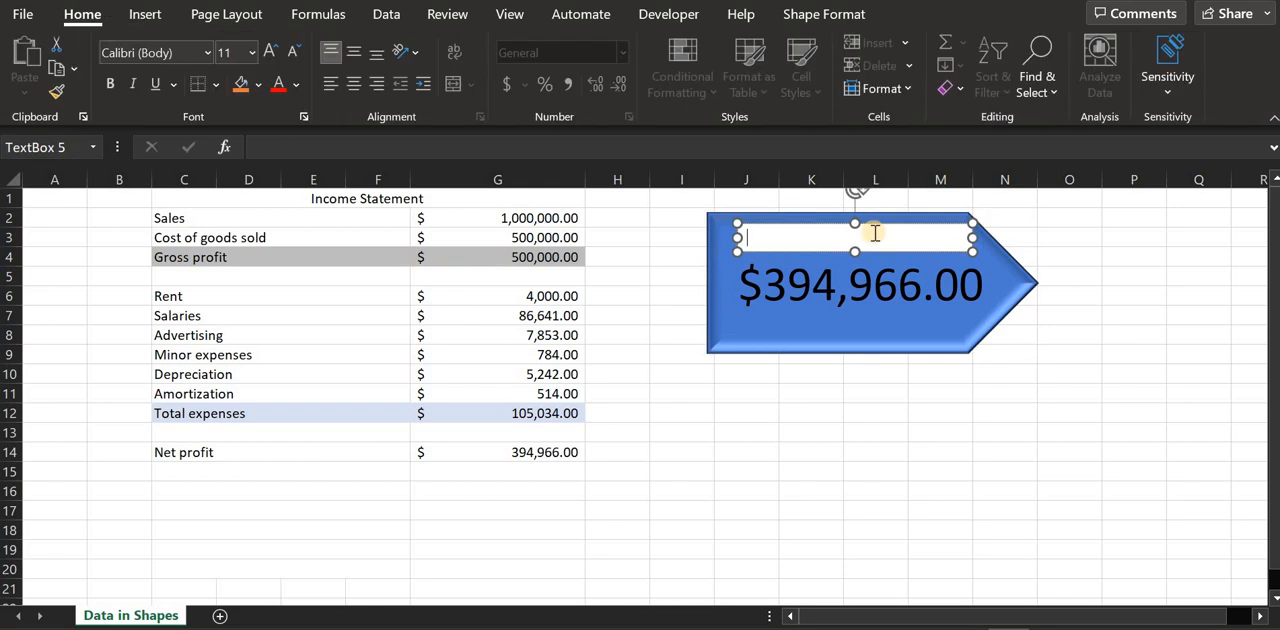
Fill the new text box with the green theme color and enter the label "Net Profit"
{"action": "left_click", "coordinate": [259, 85]}
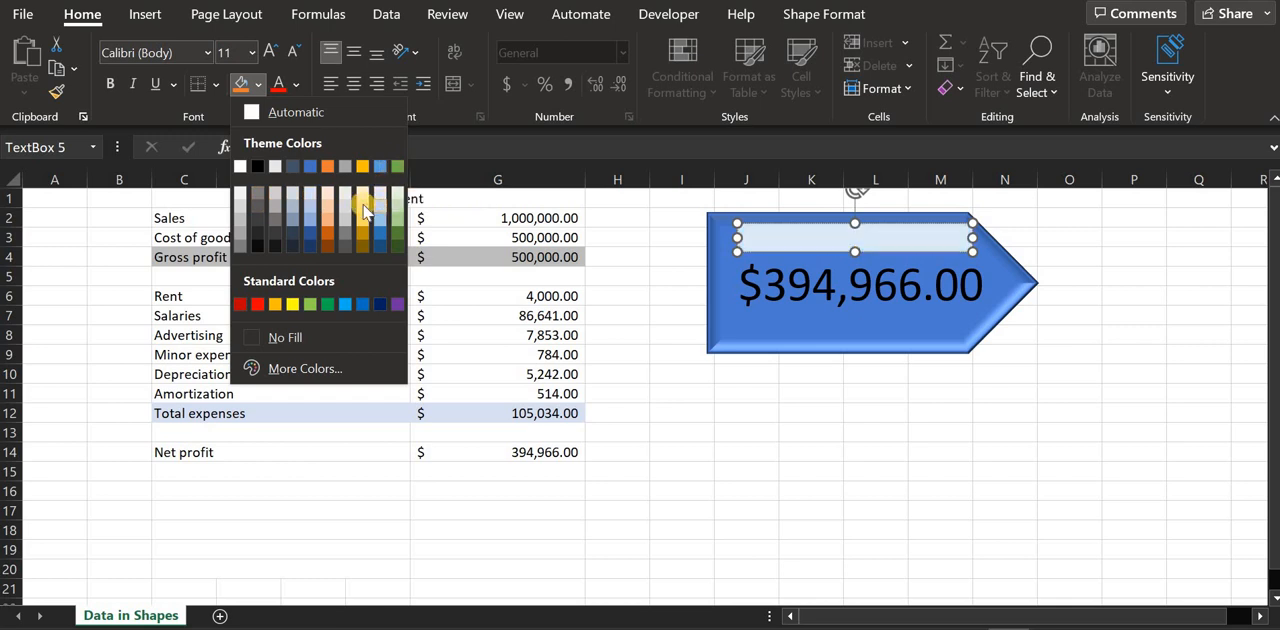
{"action": "left_click", "coordinate": [396, 166]}
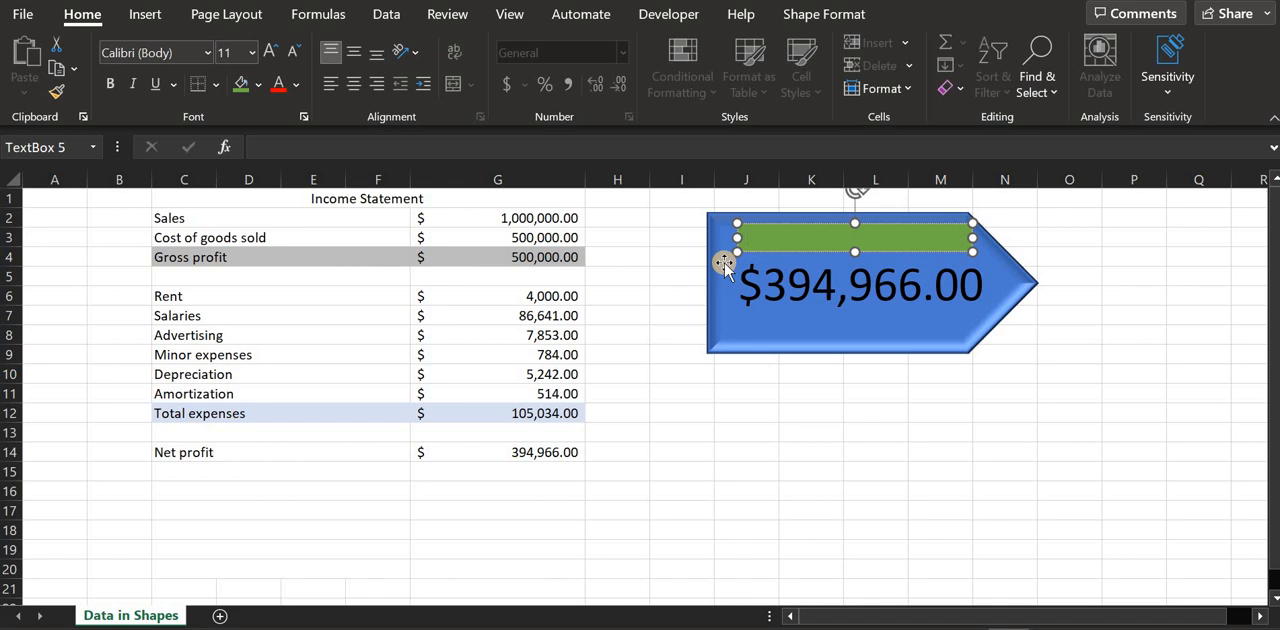
{"action": "type", "text": "Net Profit"}
Nudge the arrow shape slightly to the right behind the Net Profit text box
{"action": "left_click", "coordinate": [724, 260]}
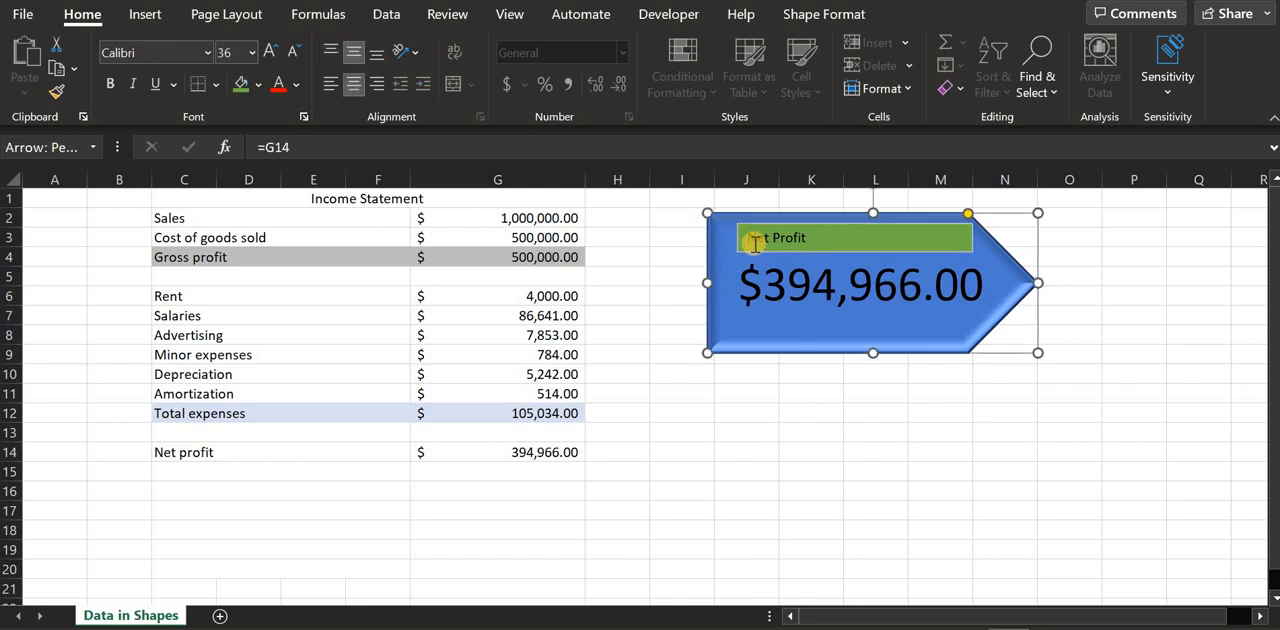
{"action": "mouse_move", "coordinate": [985, 266]}
{"action": "left_mouse_down"}
{"action": "mouse_move", "coordinate": [937, 360]}
{"action": "mouse_move", "coordinate": [1029, 349]}
{"action": "mouse_move", "coordinate": [980, 454]}
{"action": "mouse_move", "coordinate": [853, 485]}
{"action": "mouse_move", "coordinate": [911, 414]}
{"action": "mouse_move", "coordinate": [886, 286]}
{"action": "mouse_move", "coordinate": [943, 334]}
{"action": "mouse_move", "coordinate": [983, 259]}
{"action": "left_mouse_up"}
{"action": "left_click", "coordinate": [920, 245]}
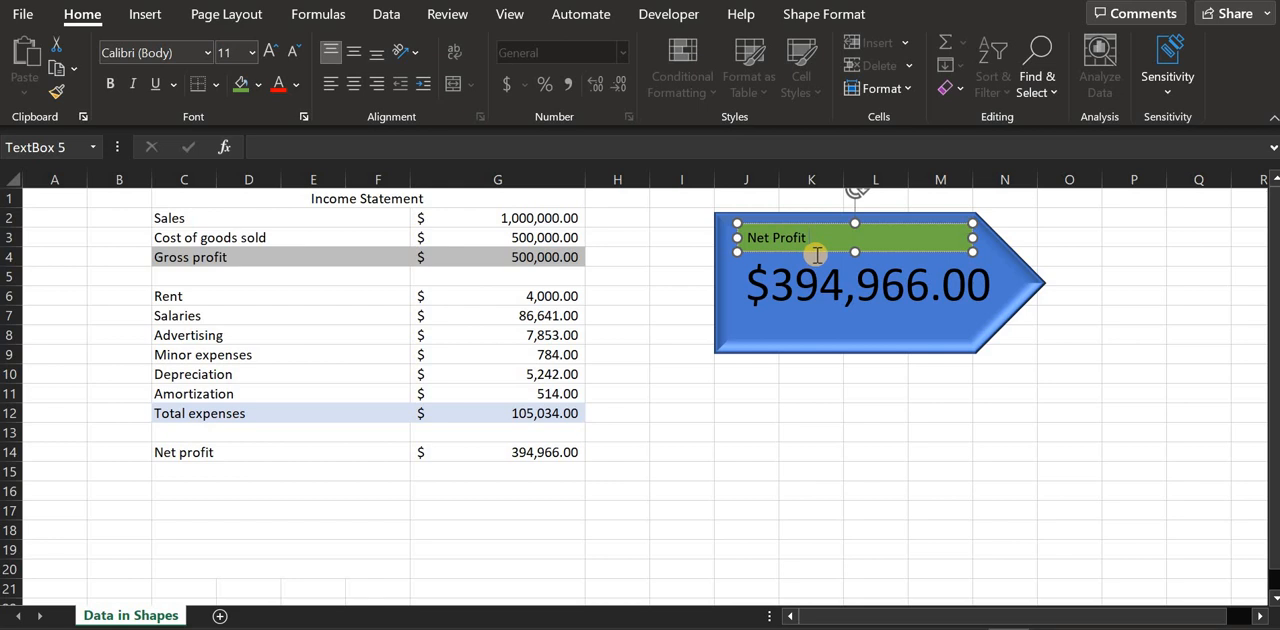
{"action": "left_click", "coordinate": [808, 330], "text": "shift"}
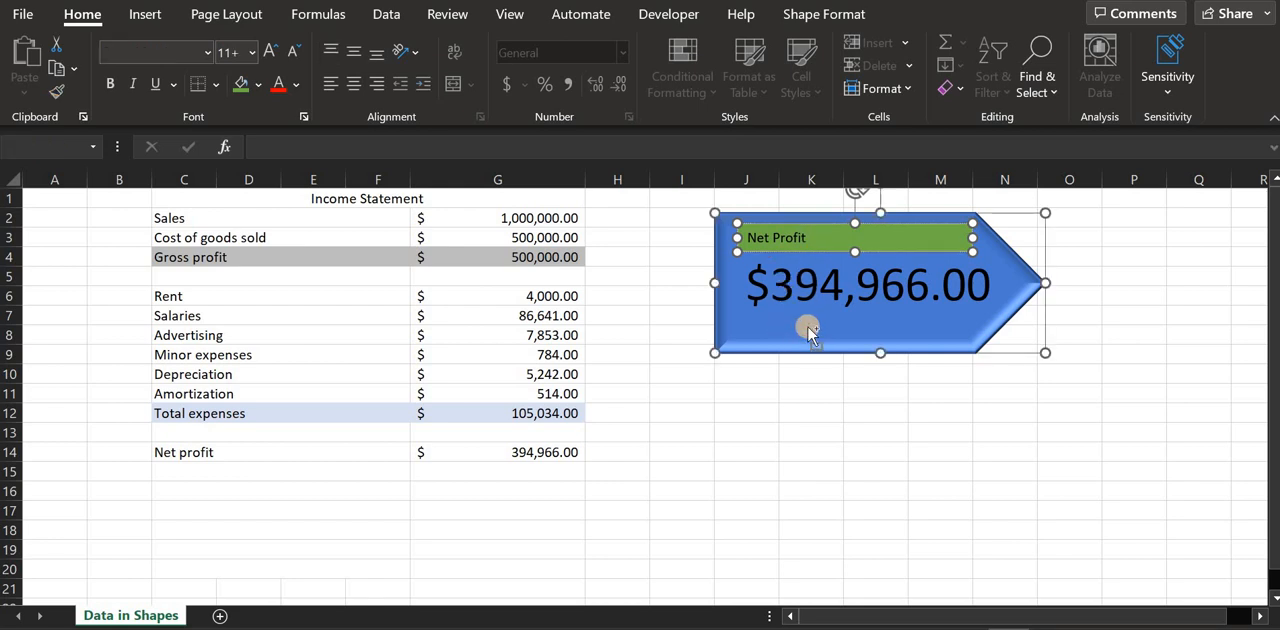
{"action": "left_click", "coordinate": [820, 410]}
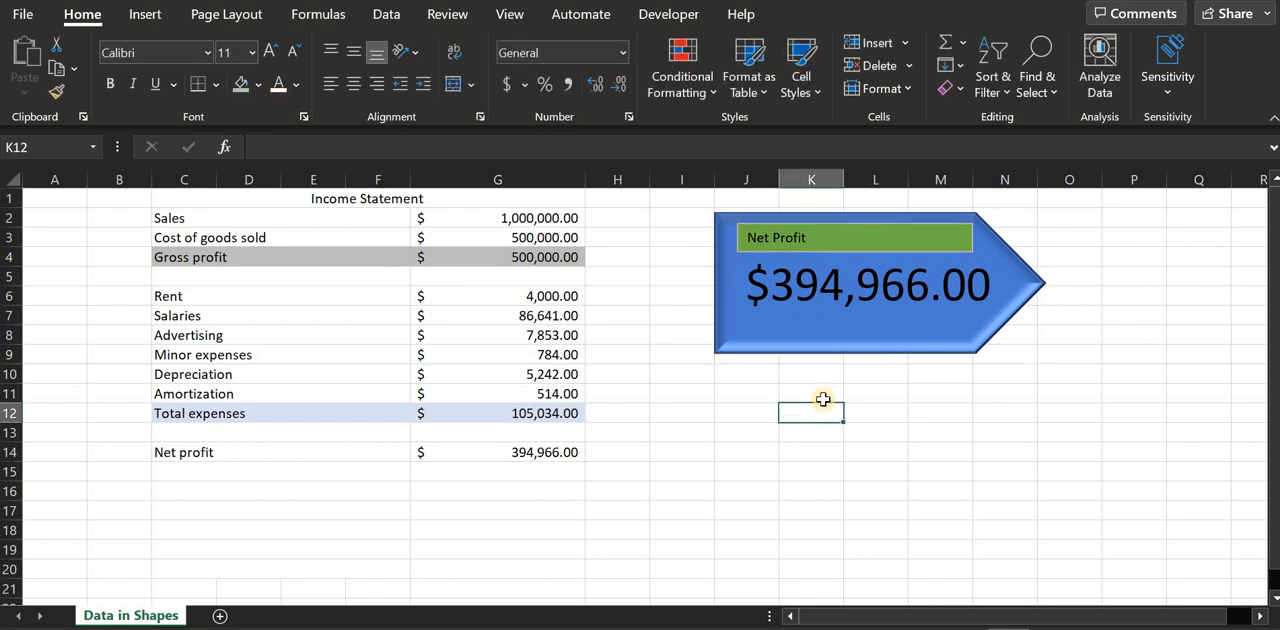
Group the arrow with its Net Profit text box, and move the group farther right to about columns L to P, rows 2 to 9
{"action": "left_click", "coordinate": [836, 335]}
{"action": "left_click", "coordinate": [828, 237]}
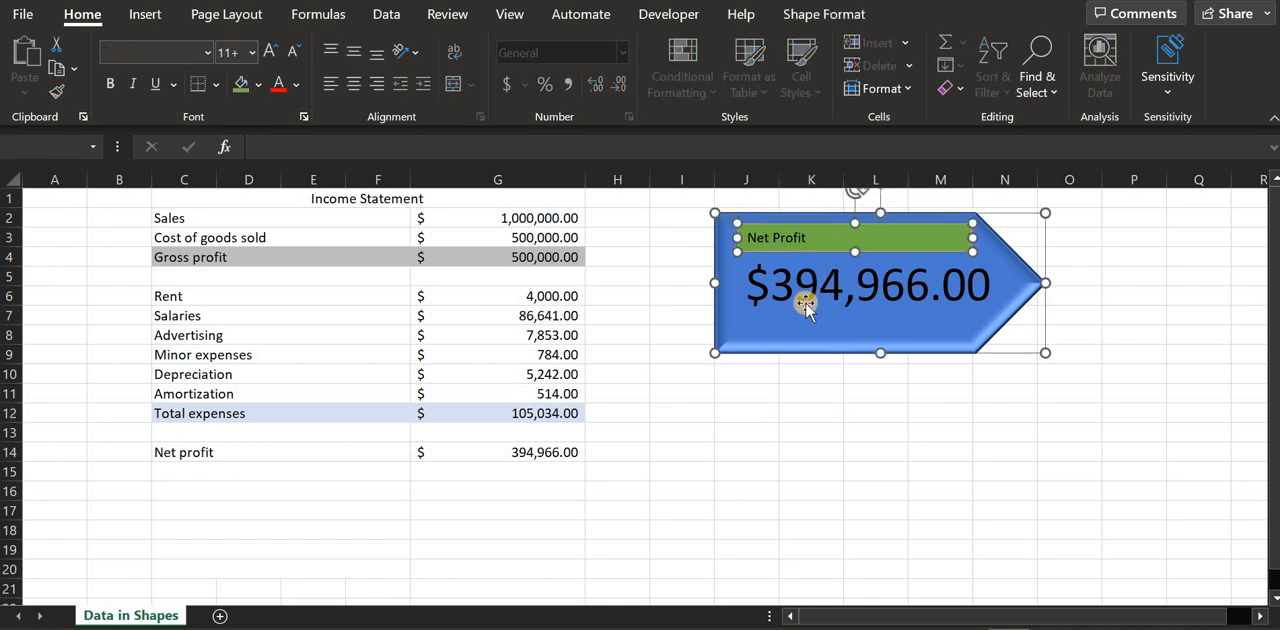
{"action": "right_click", "coordinate": [755, 320]}
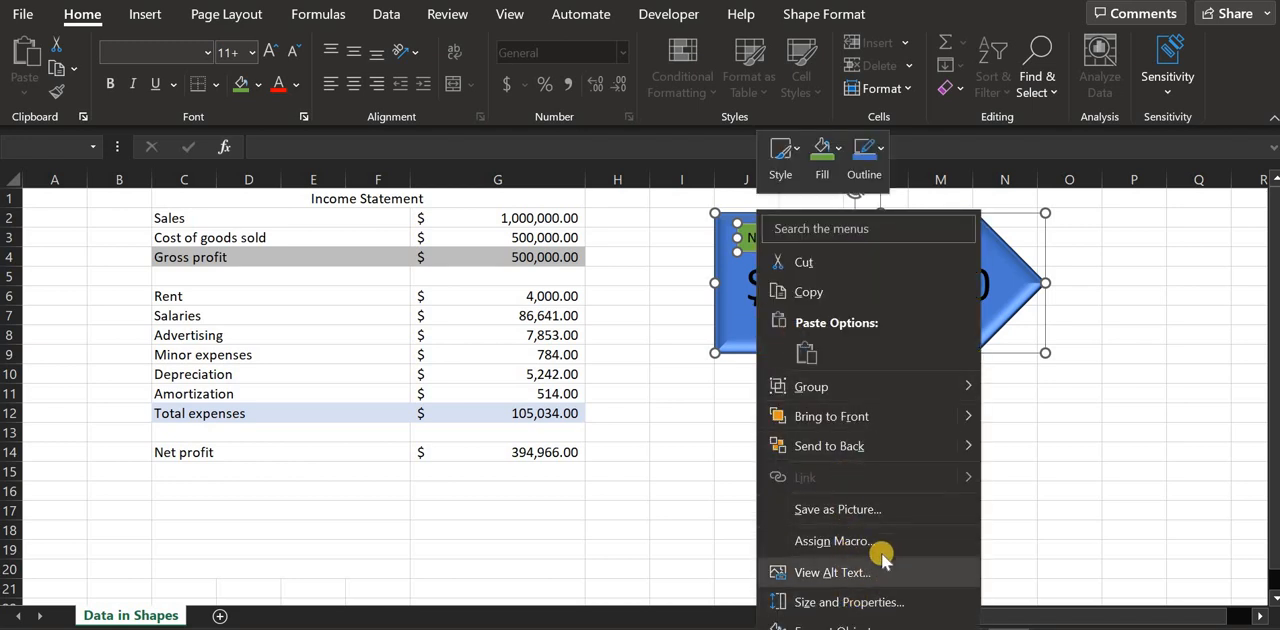
{"action": "mouse_move", "coordinate": [865, 386]}
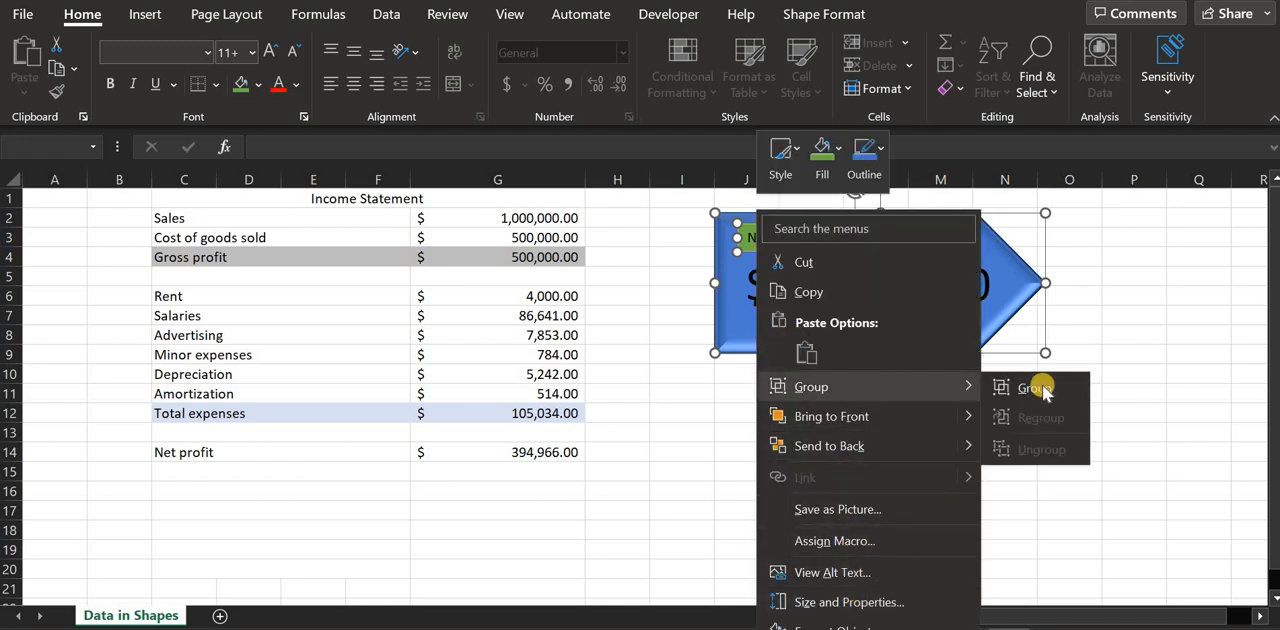
{"action": "left_click", "coordinate": [1040, 390]}
{"action": "left_click_drag", "start_coordinate": [943, 263], "coordinate": [857, 410]}
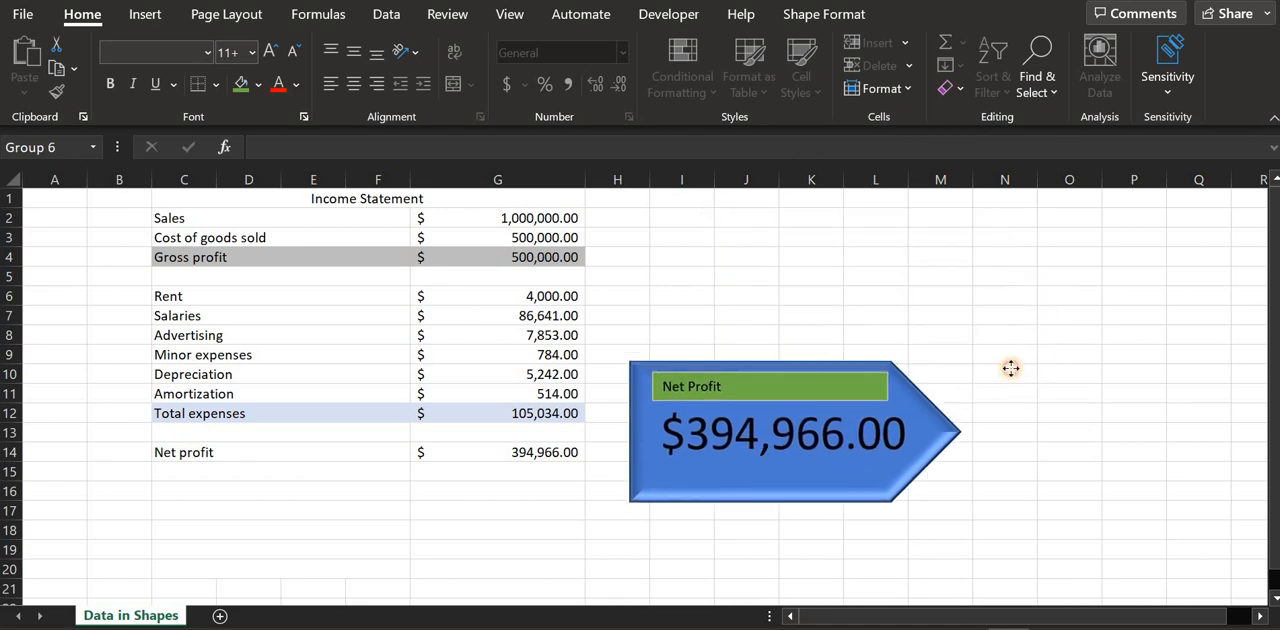
{"action": "left_click_drag", "start_coordinate": [1011, 368], "coordinate": [1100, 266]}
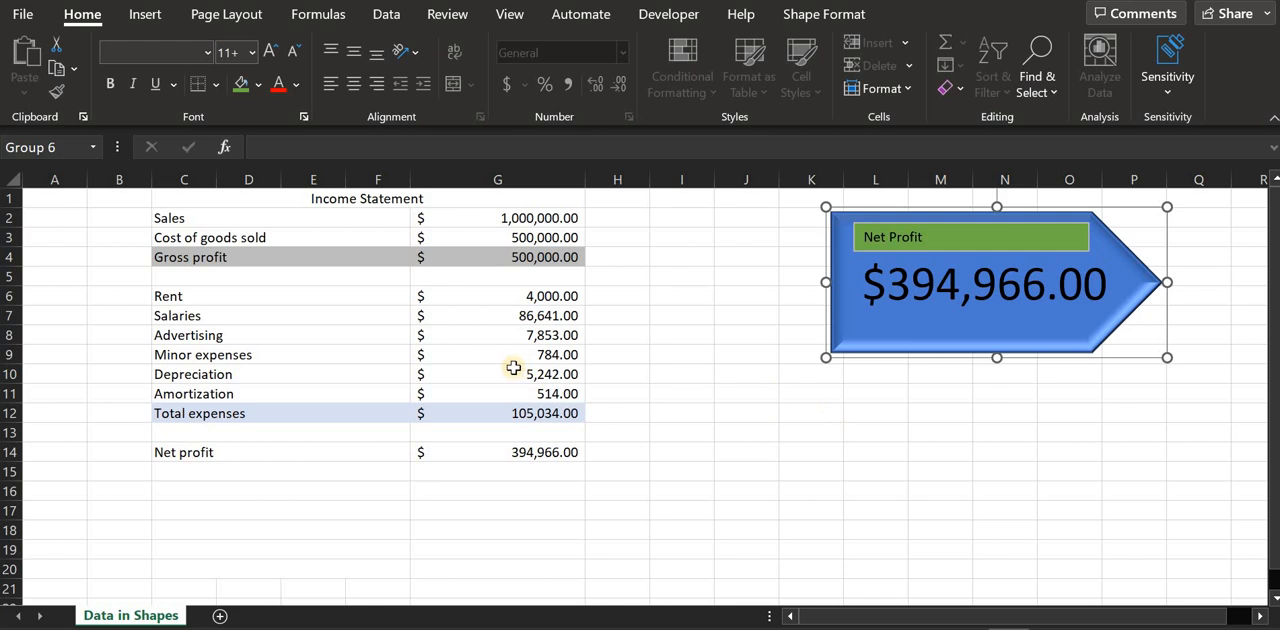
Set the Advertising expense in cell G8 to 9000
{"action": "left_click", "coordinate": [521, 333]}
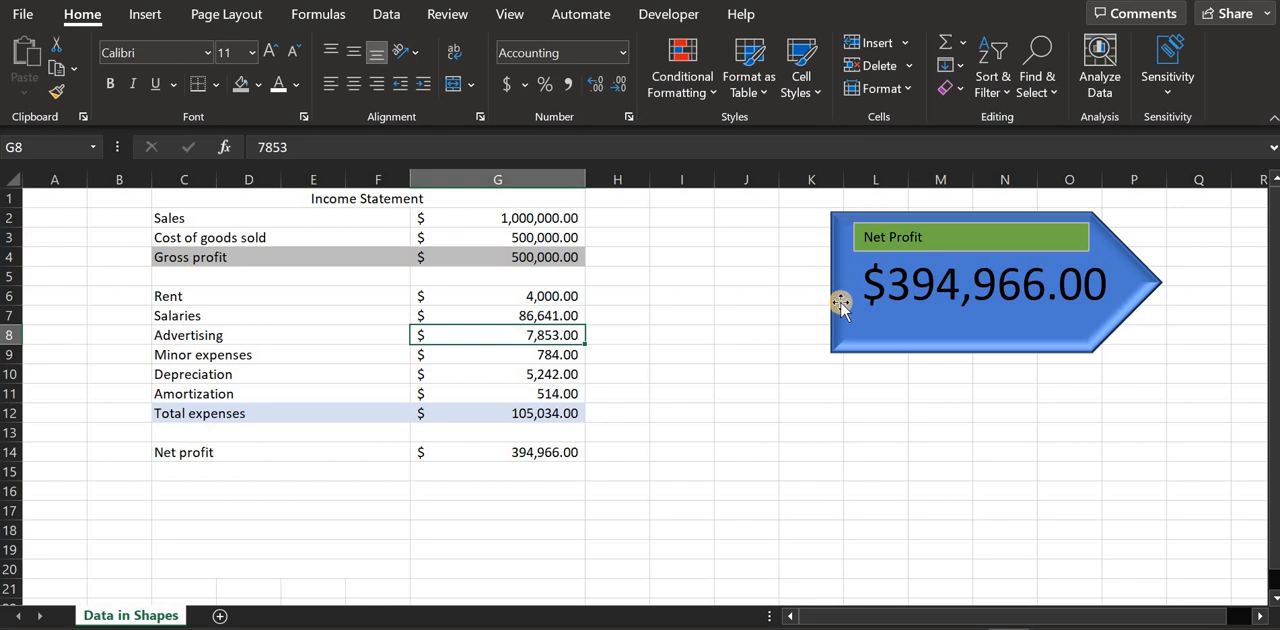
{"action": "type", "text": "9000"}
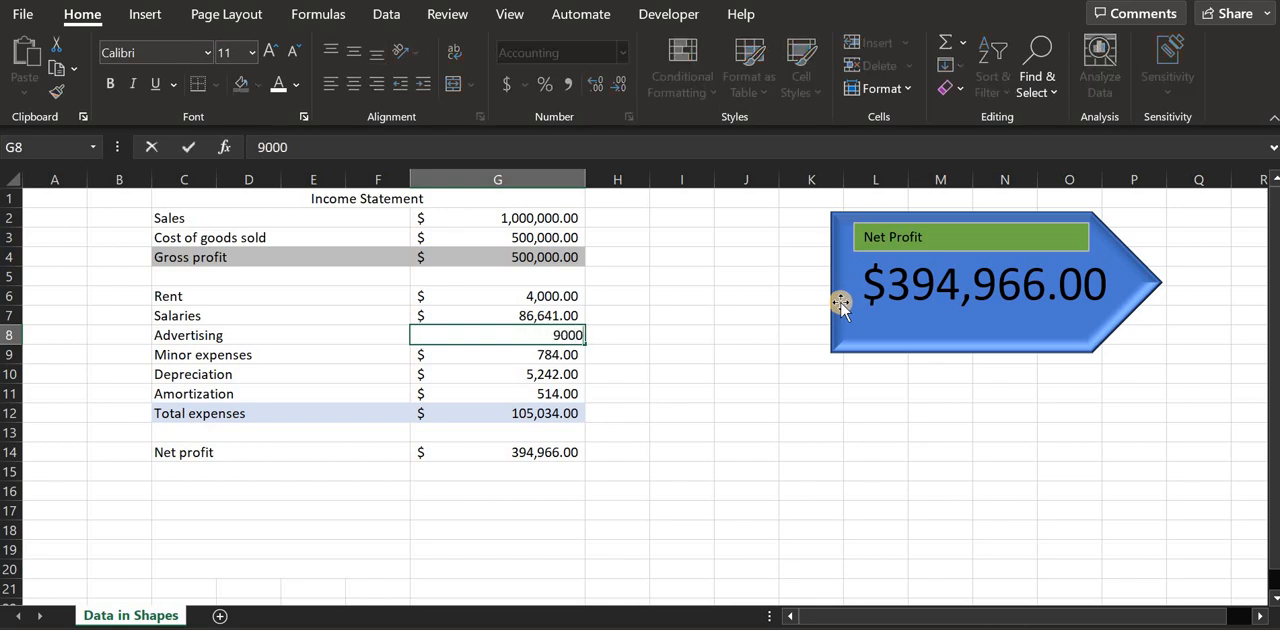
{"action": "key", "text": "Return"}
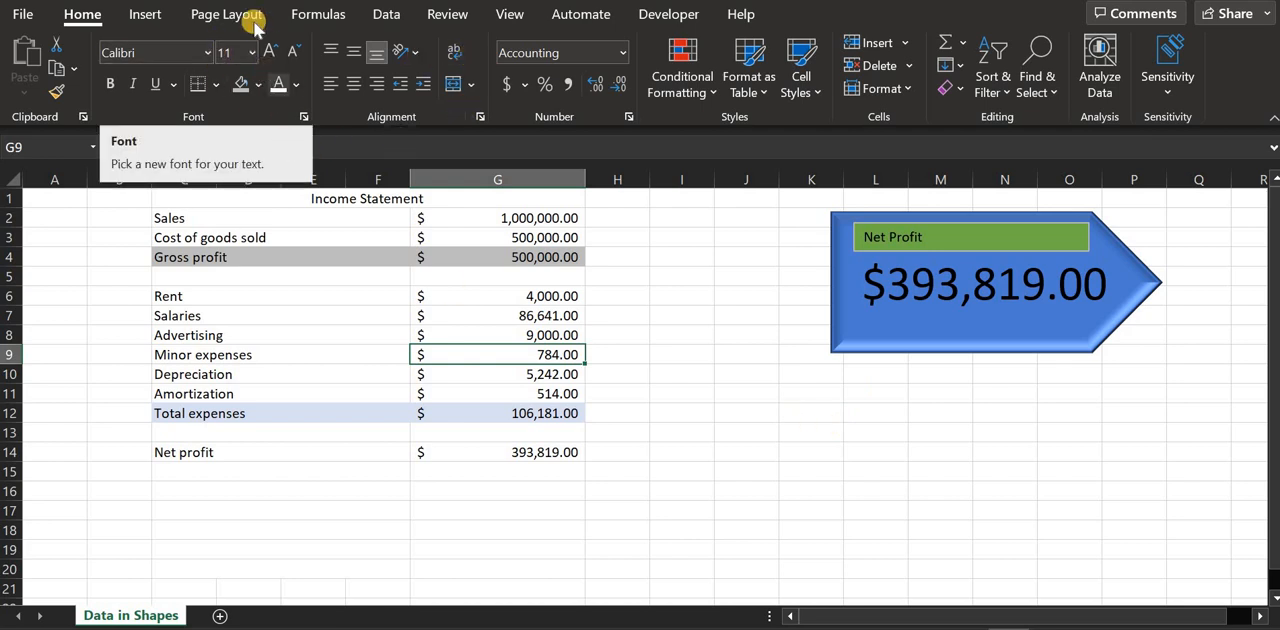
Draw a rectangle shape about 1.43" high and 3.54" wide below the Net Profit arrow group
{"action": "left_click", "coordinate": [140, 15]}
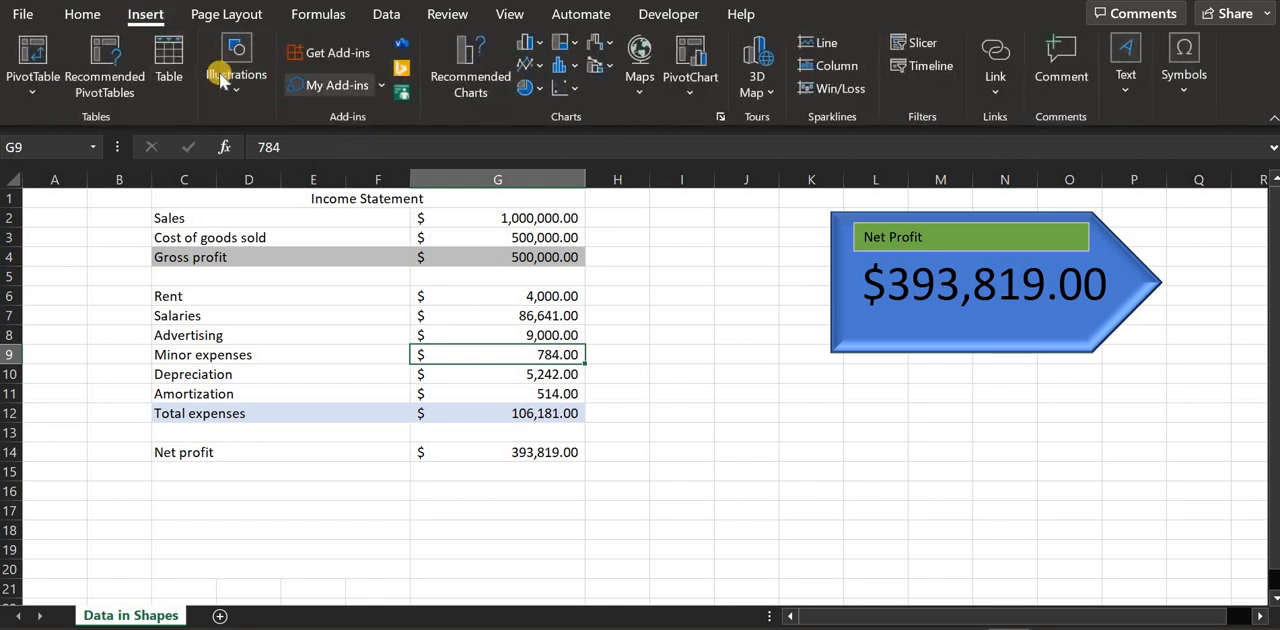
{"action": "left_click", "coordinate": [230, 82]}
{"action": "left_click", "coordinate": [272, 190]}
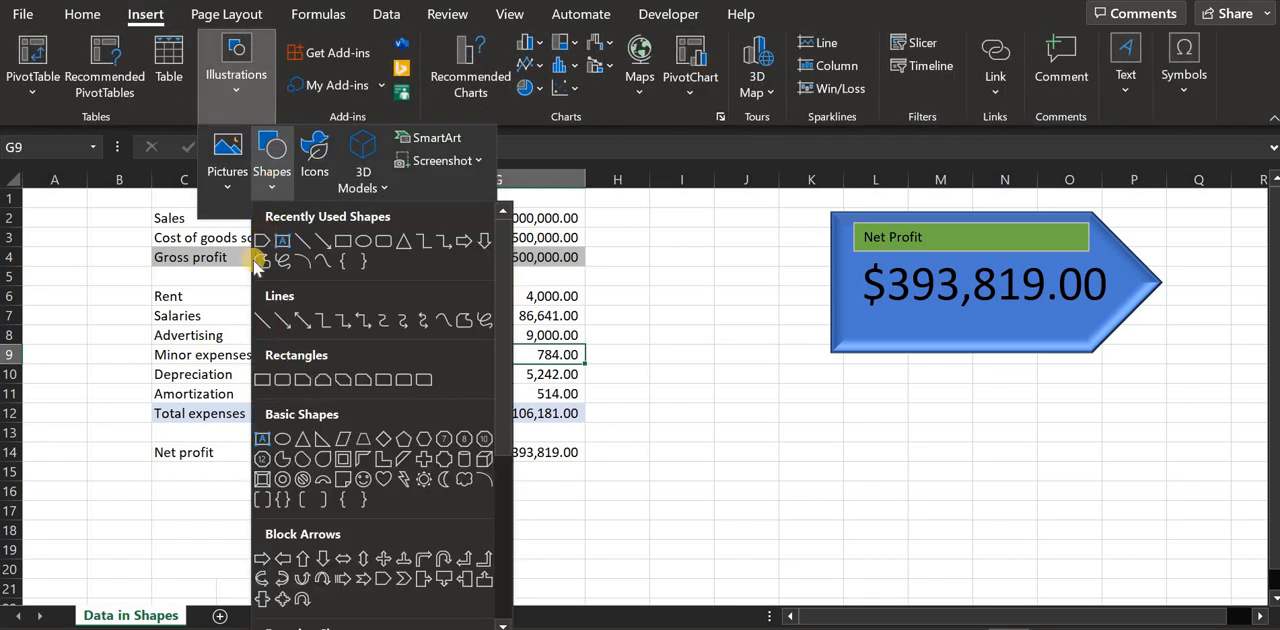
{"action": "left_click", "coordinate": [345, 262]}
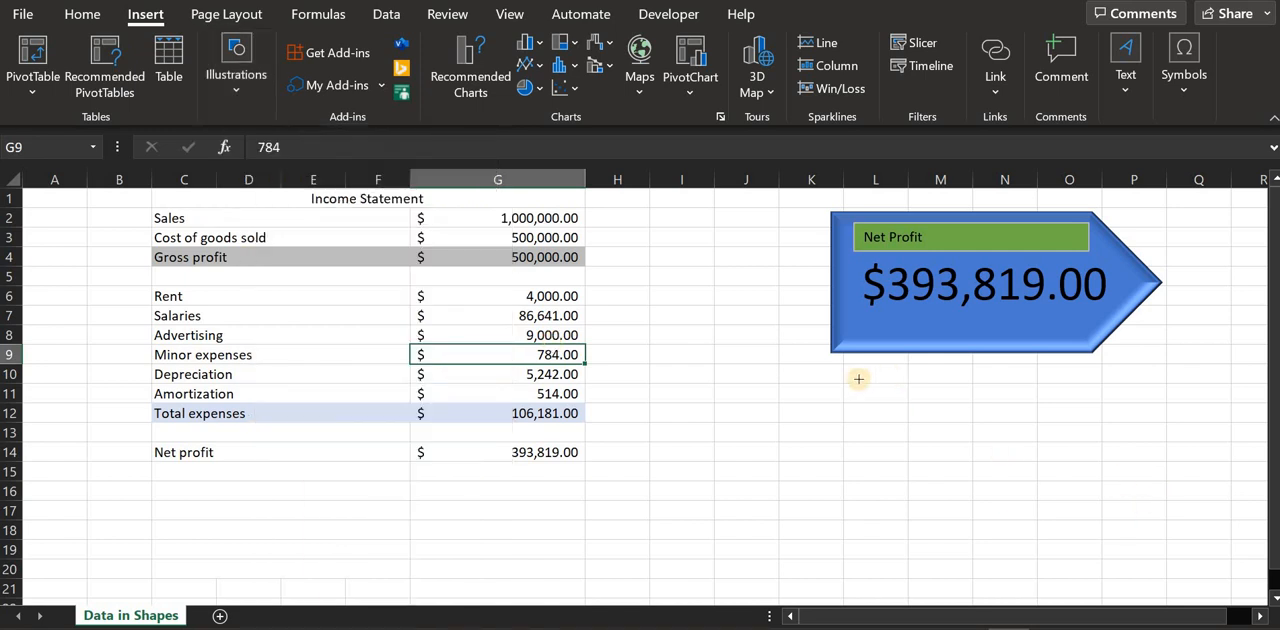
{"action": "left_click_drag", "start_coordinate": [835, 381], "coordinate": [1179, 519]}
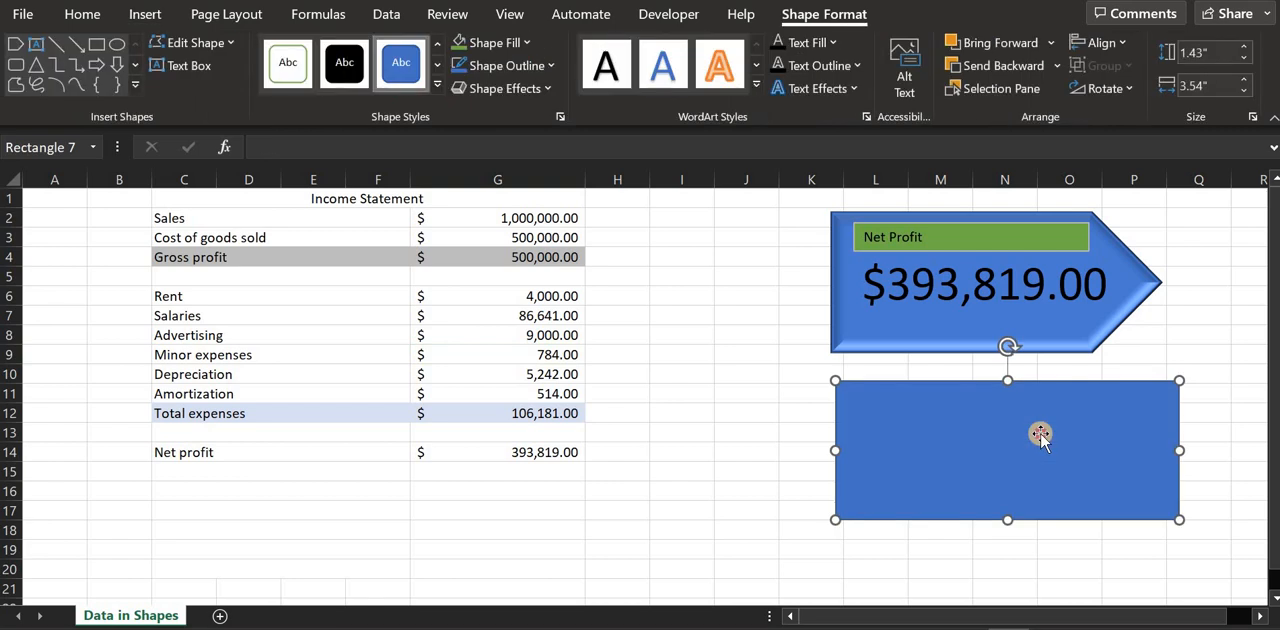
Link the rectangle to the gross profit cell with the formula =$G$4
{"action": "left_click", "coordinate": [291, 149]}
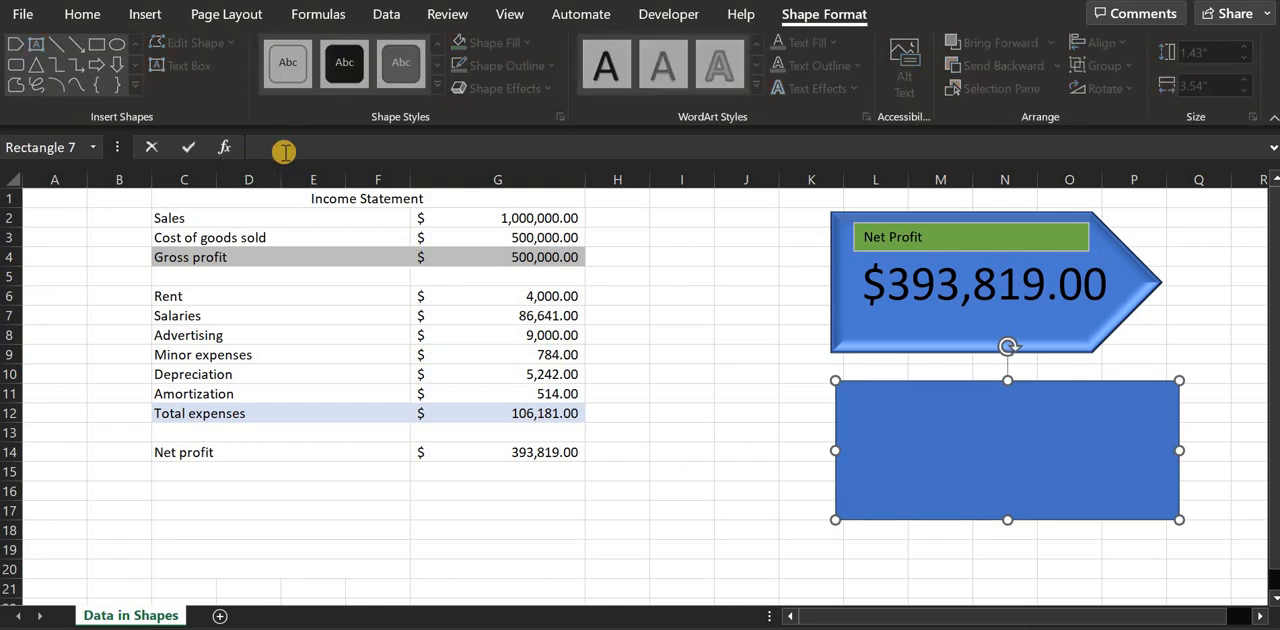
{"action": "left_click", "coordinate": [503, 264]}
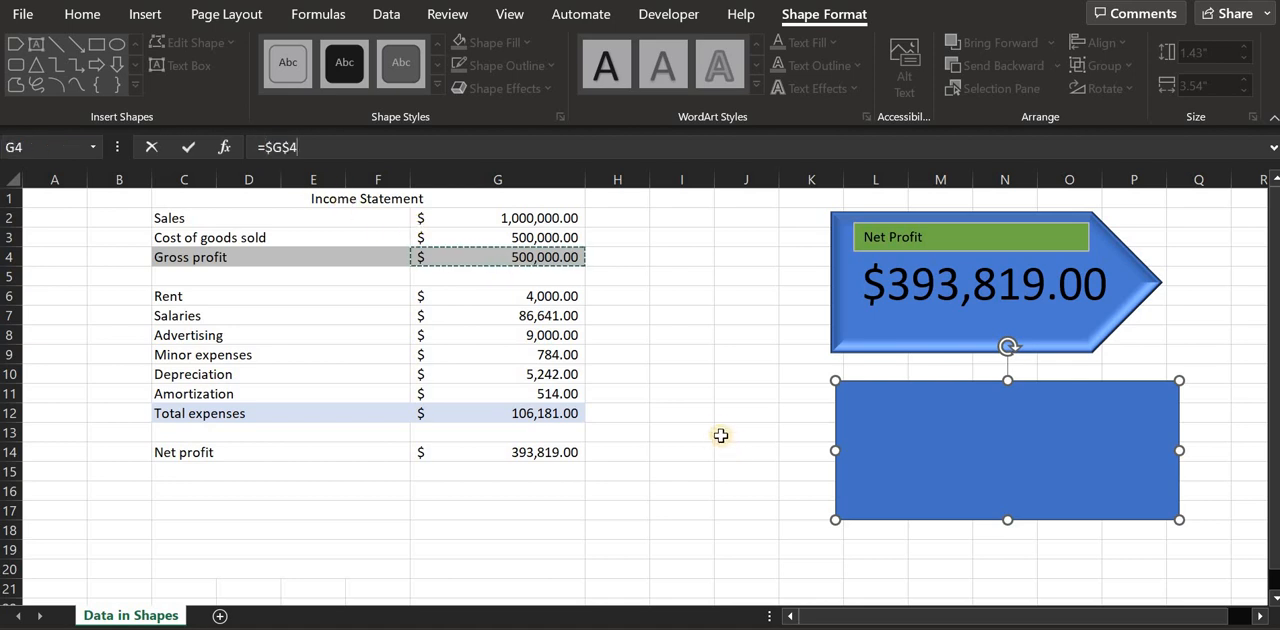
{"action": "key", "text": "Return"}
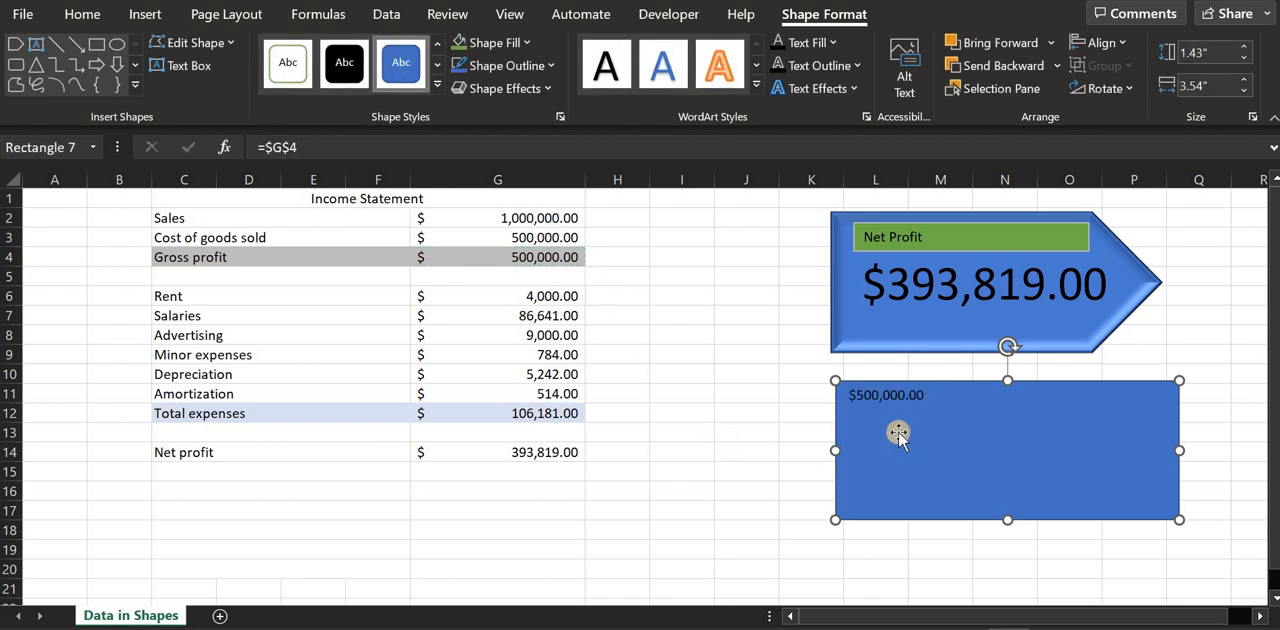
Increase the font size of the rectangle's linked amount to 36
{"action": "left_click", "coordinate": [137, 15]}
{"action": "left_click", "coordinate": [231, 20]}
{"action": "left_click", "coordinate": [146, 18]}
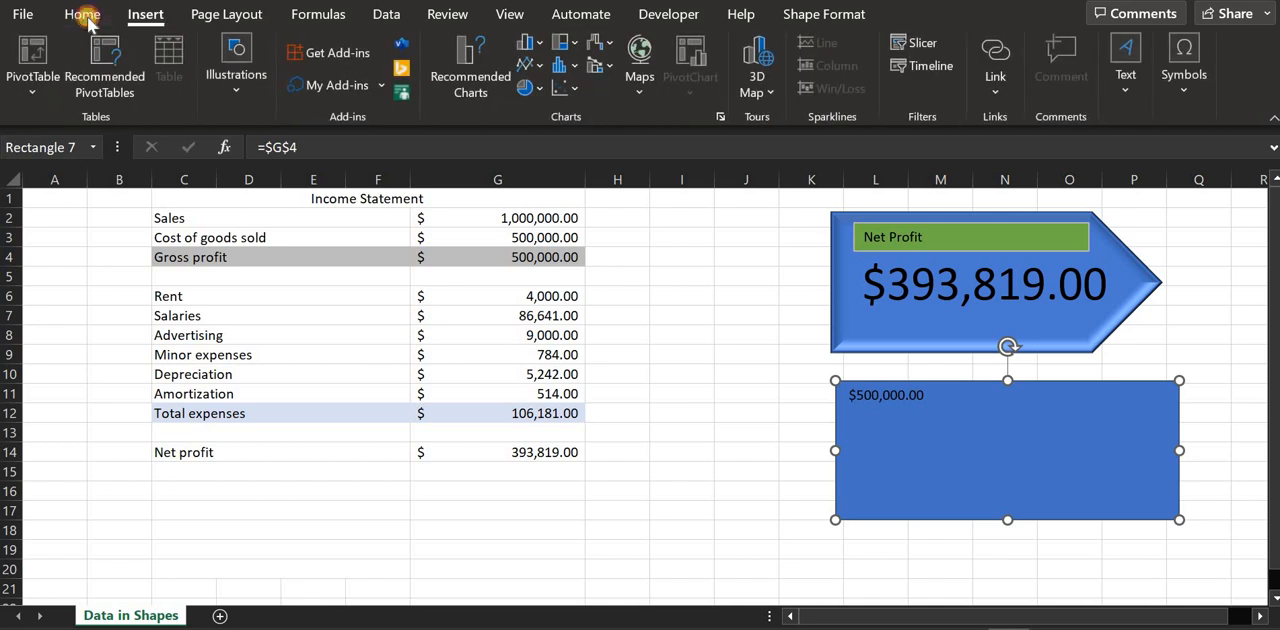
{"action": "left_click", "coordinate": [84, 16]}
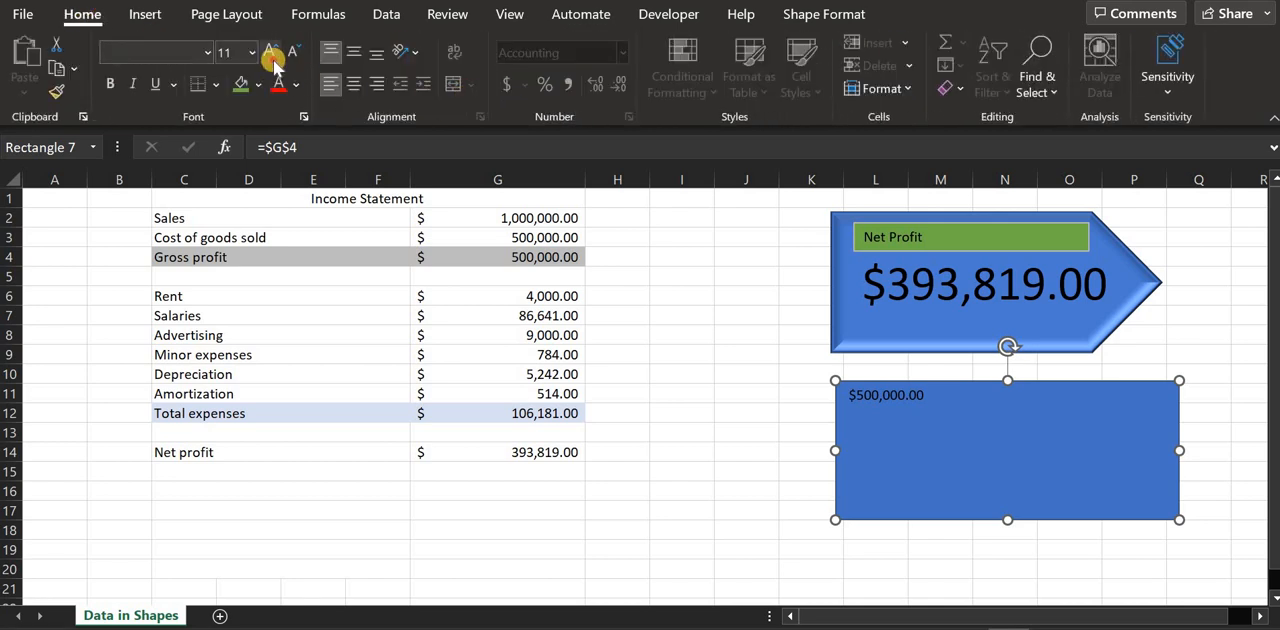
{"action": "left_click", "coordinate": [271, 52]}
{"action": "left_click", "coordinate": [271, 52]}
{"action": "left_click", "coordinate": [271, 52]}
{"action": "left_click", "coordinate": [271, 52]}
{"action": "left_click", "coordinate": [271, 52]}
{"action": "left_click", "coordinate": [271, 52]}
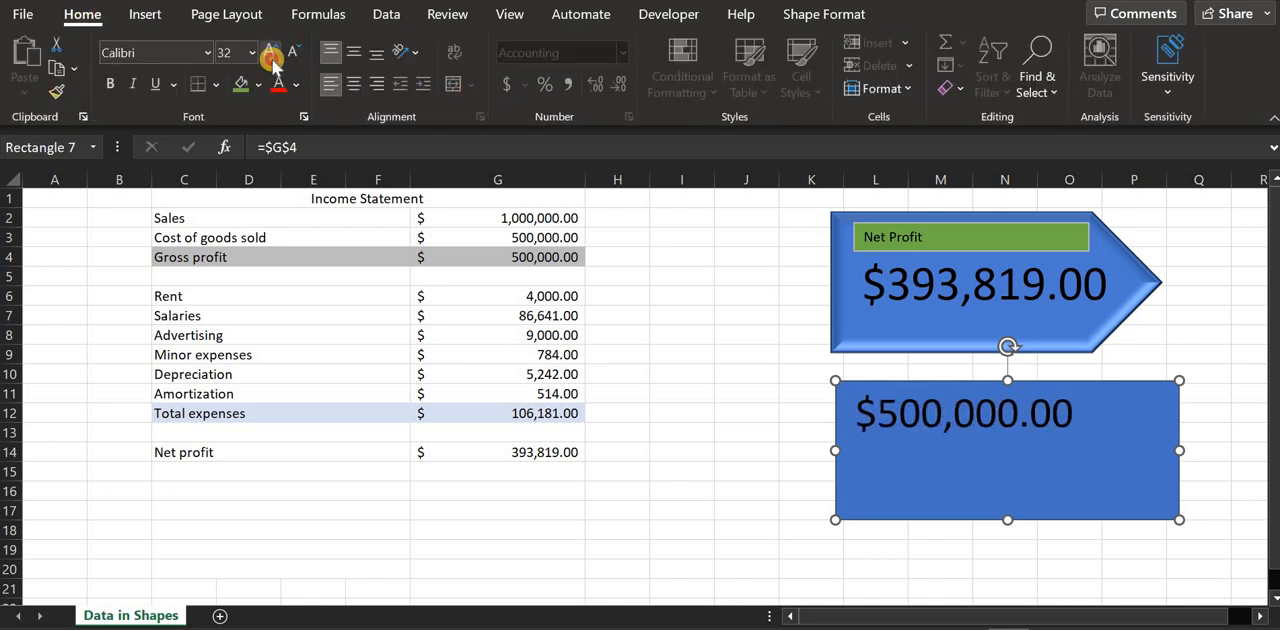
{"action": "left_click", "coordinate": [271, 52]}
{"action": "left_click", "coordinate": [271, 52]}
Set the rectangle's font to Times New Roman, and center its amount horizontally and vertically
{"action": "left_click", "coordinate": [146, 50]}
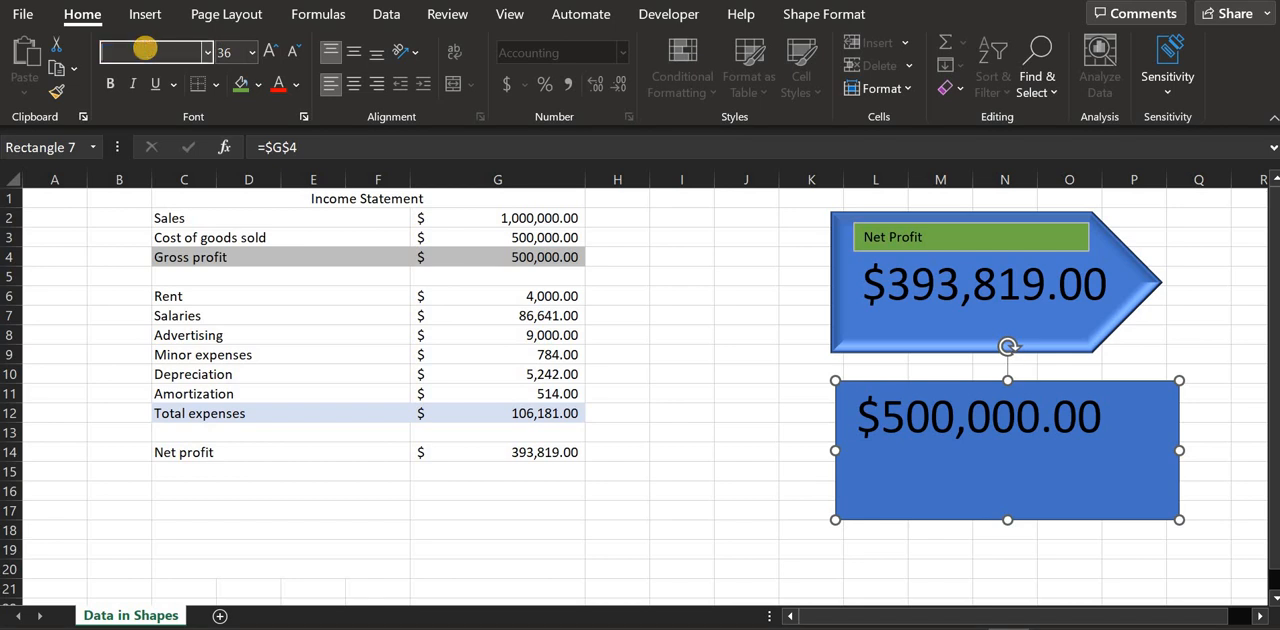
{"action": "type", "text": "Times New Roman"}
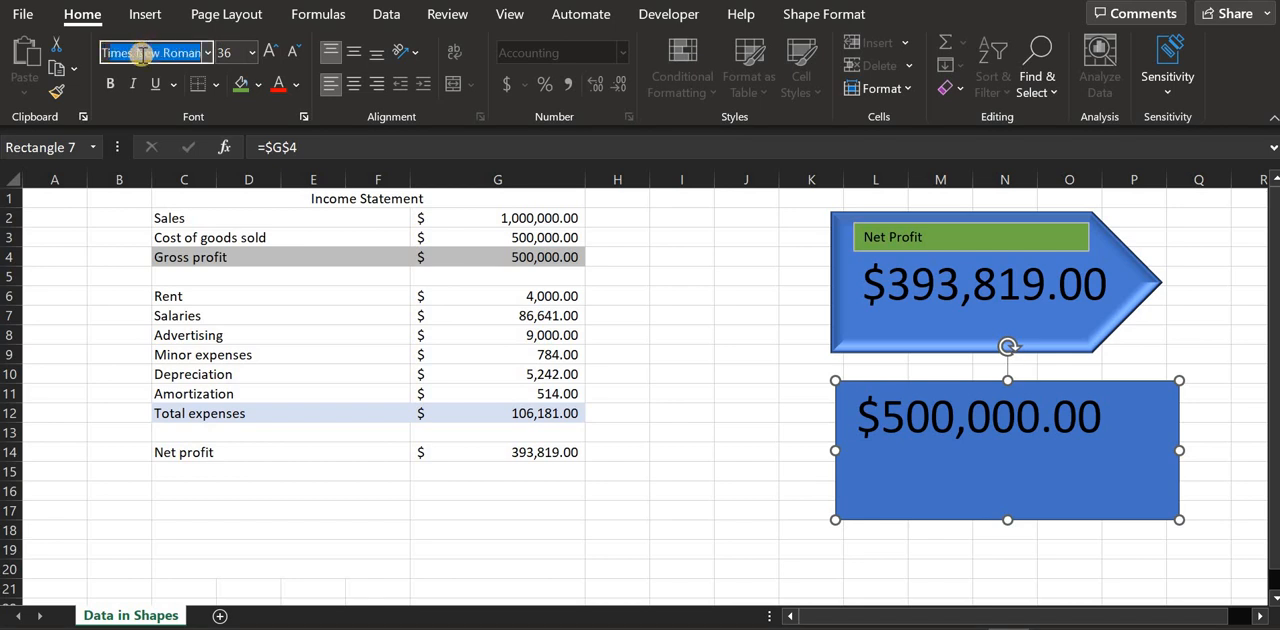
{"action": "key", "text": "Return"}
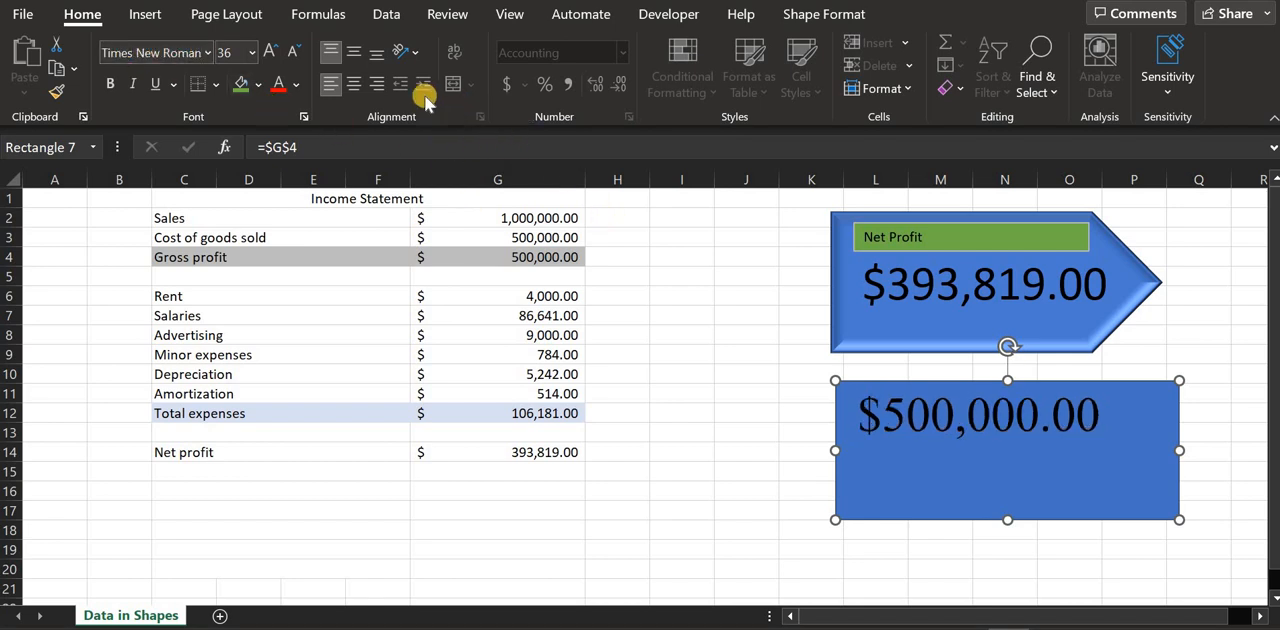
{"action": "left_click", "coordinate": [353, 83]}
{"action": "left_click", "coordinate": [353, 51]}
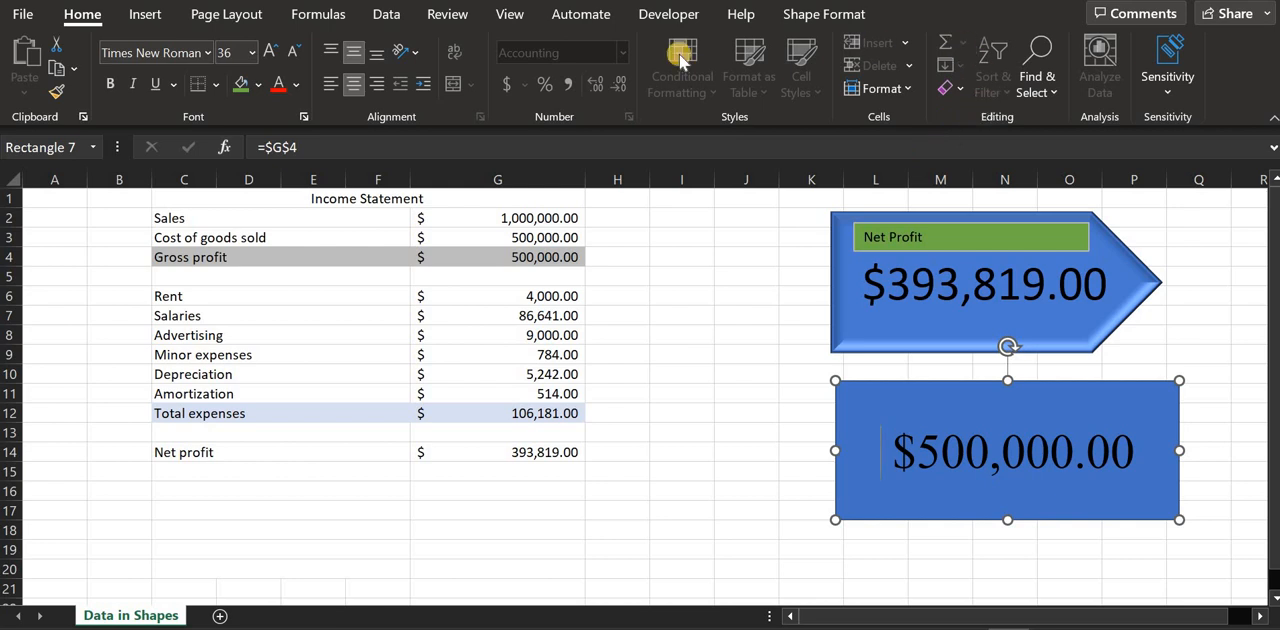
Insert a text box across the upper part of the gross profit rectangle and label it "Gross profit"
{"action": "left_click", "coordinate": [142, 16]}
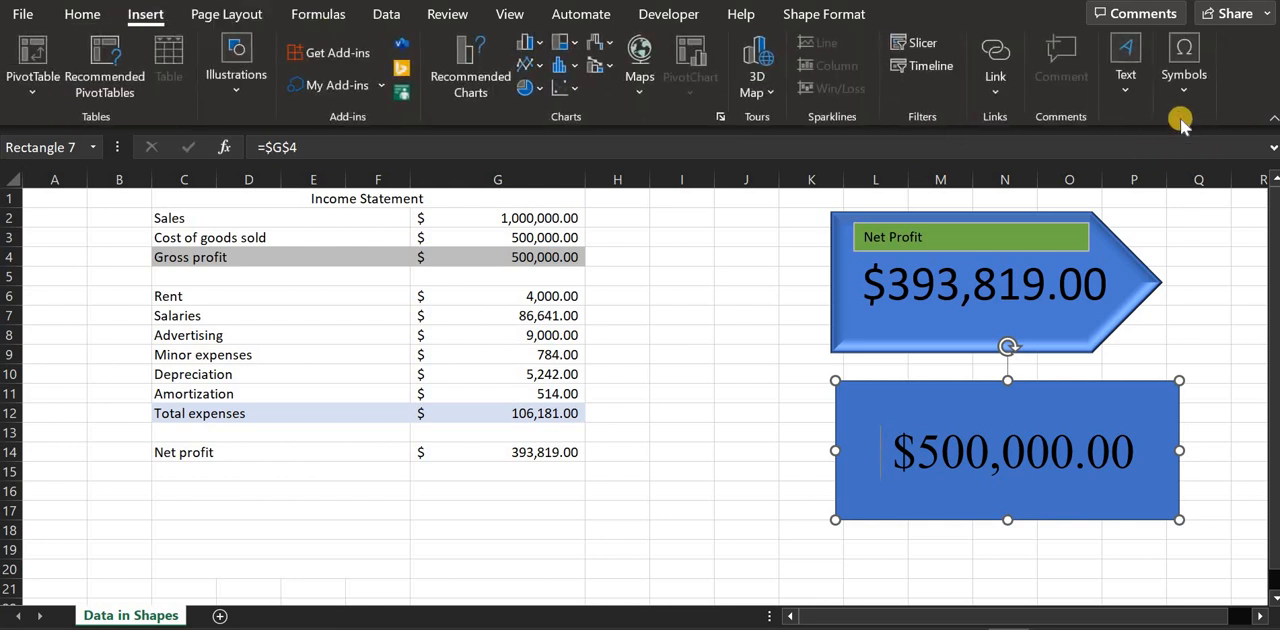
{"action": "left_click", "coordinate": [1126, 85]}
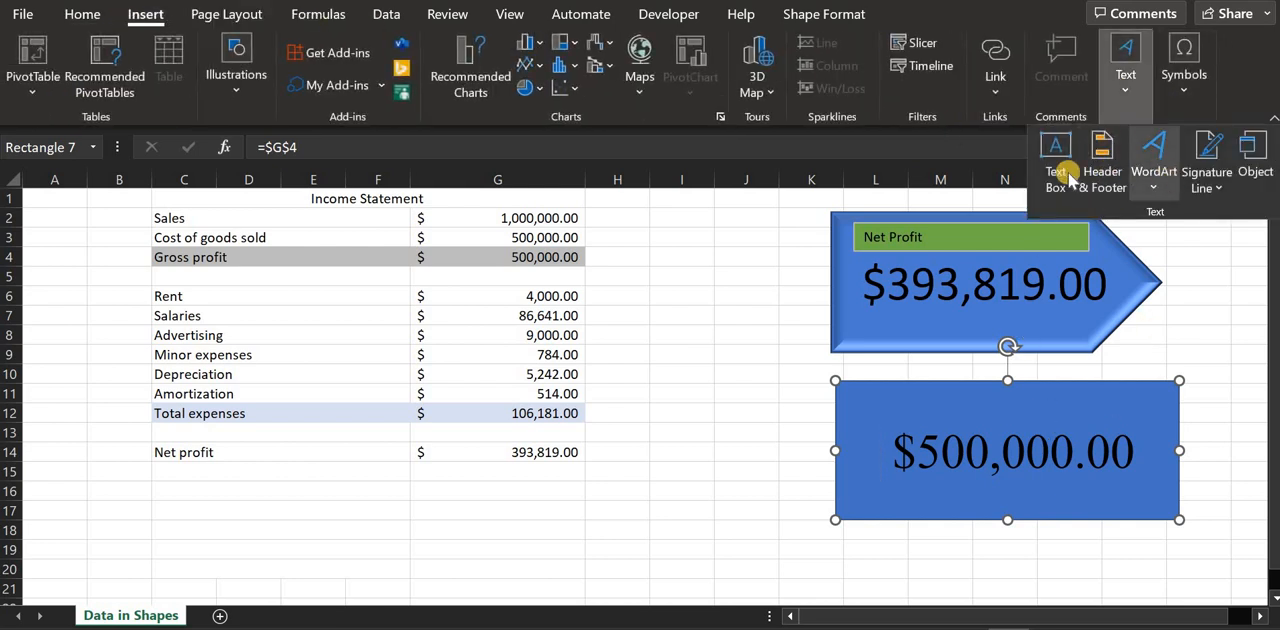
{"action": "left_click", "coordinate": [1052, 160]}
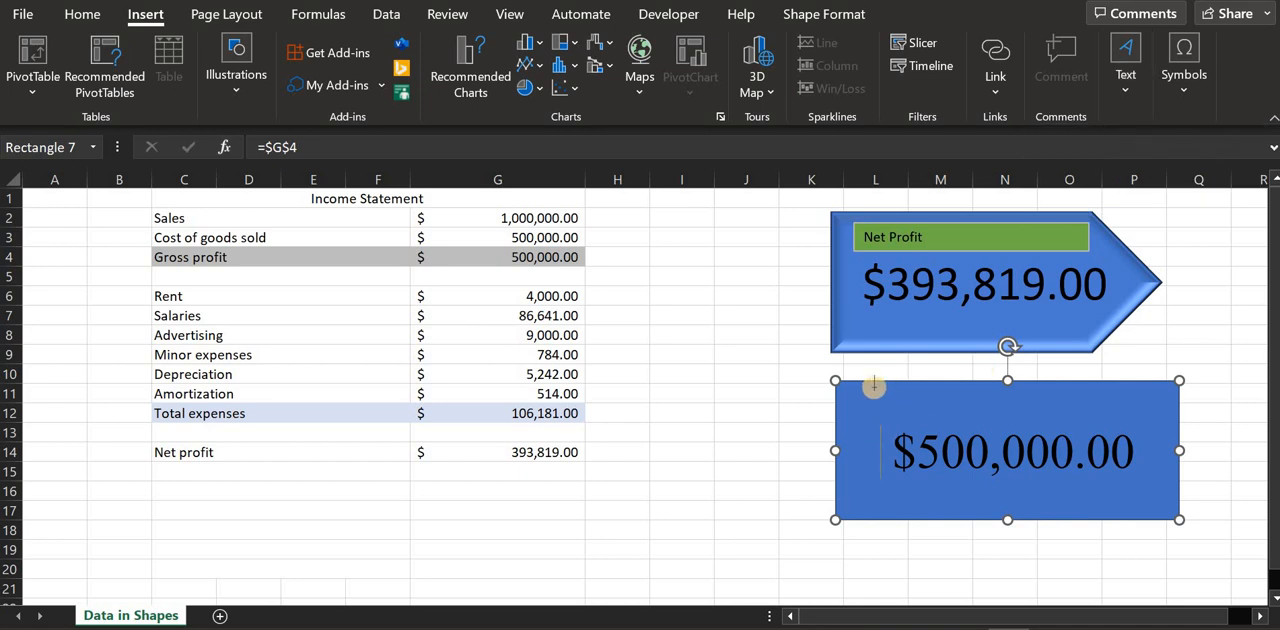
{"action": "left_click_drag", "start_coordinate": [870, 400], "coordinate": [1150, 419]}
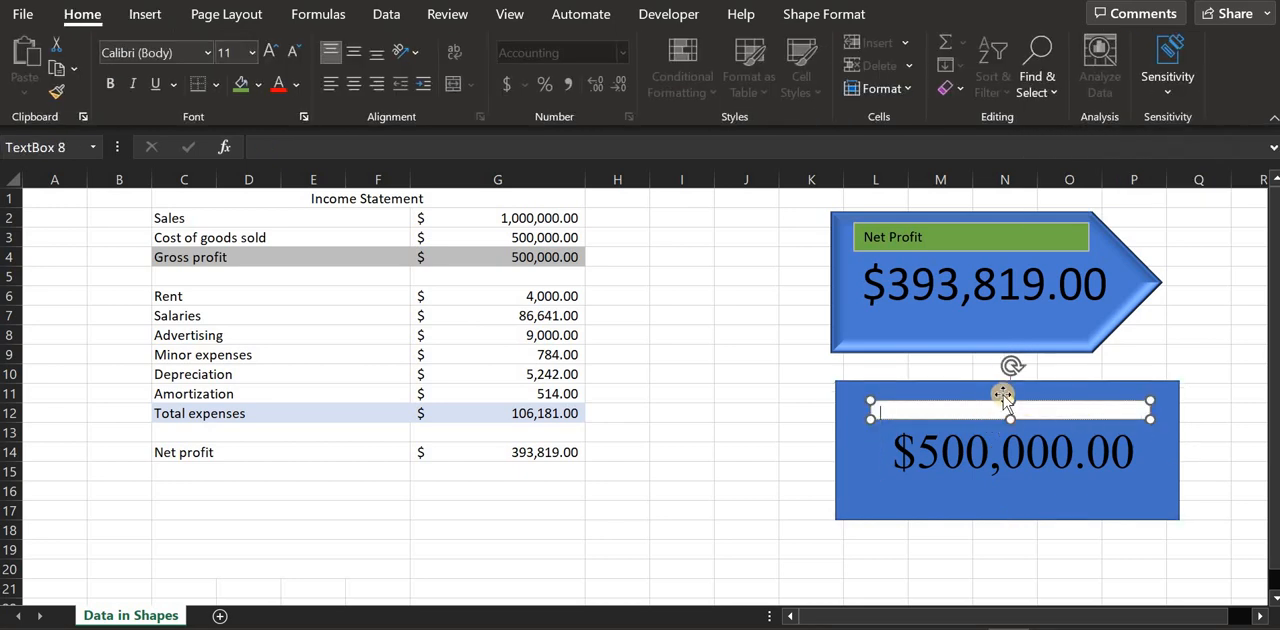
{"action": "left_click_drag", "start_coordinate": [1011, 402], "coordinate": [1011, 392]}
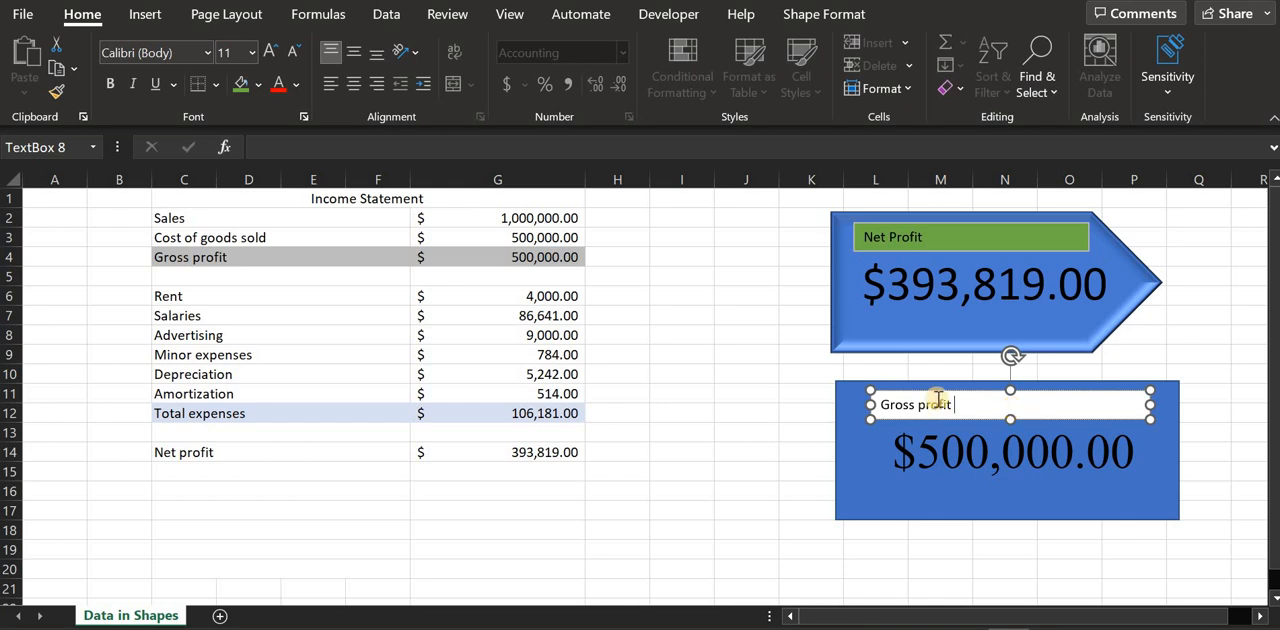
Group the Gross profit text box with its rectangle, and shift the group slightly to line up beneath the Net Profit arrow
{"action": "left_click", "coordinate": [822, 418]}
{"action": "left_click", "coordinate": [880, 405]}
{"action": "left_click", "coordinate": [872, 476]}
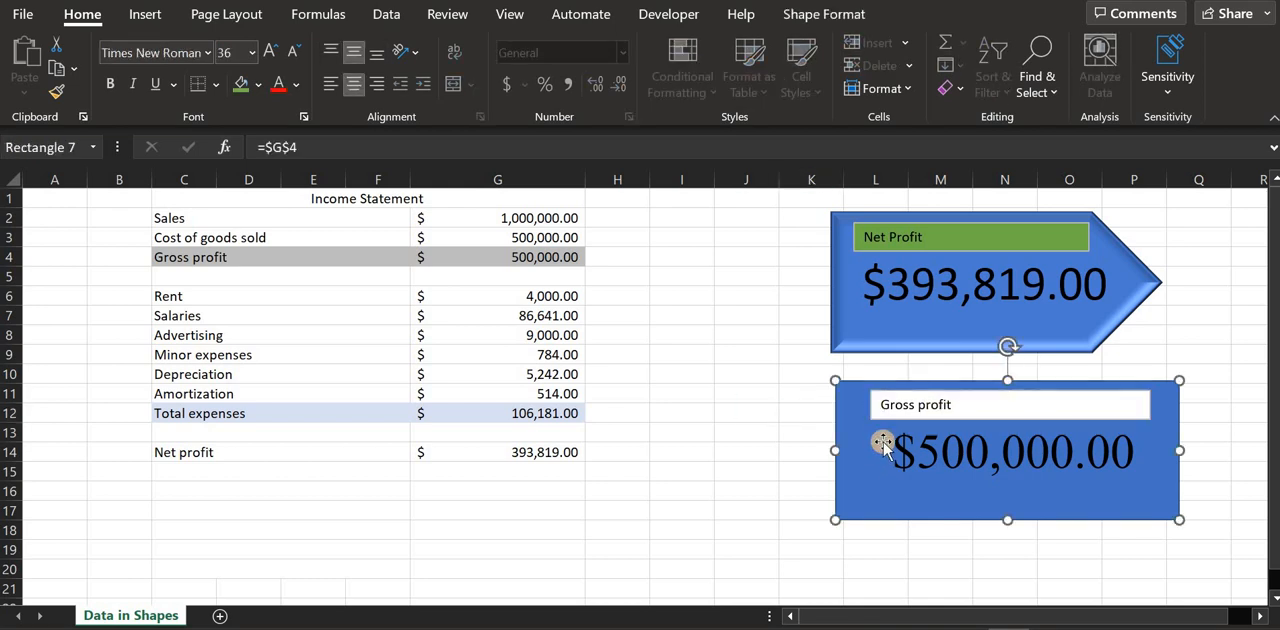
{"action": "left_click", "coordinate": [935, 405]}
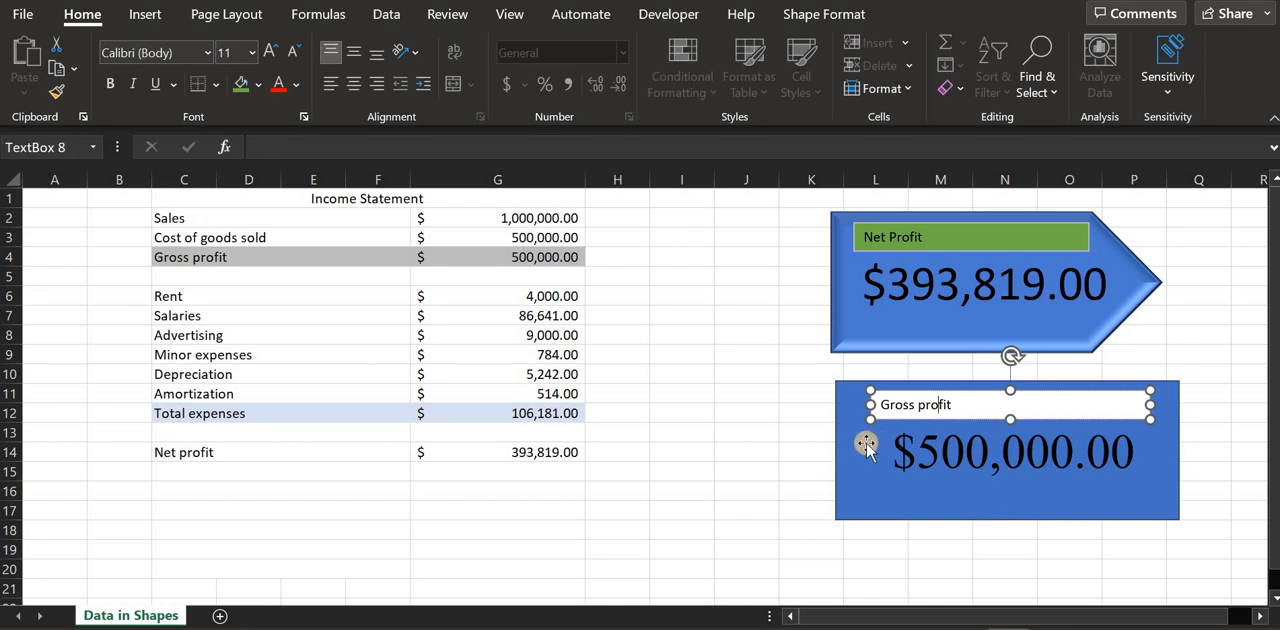
{"action": "right_click", "coordinate": [866, 443]}
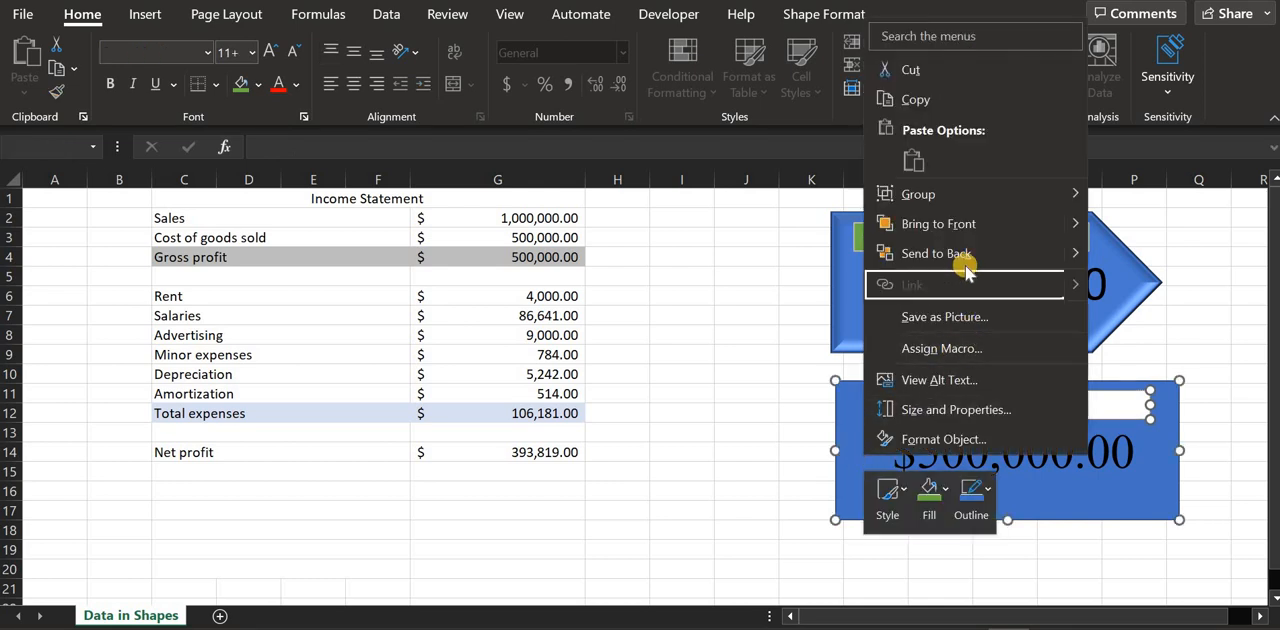
{"action": "mouse_move", "coordinate": [945, 188]}
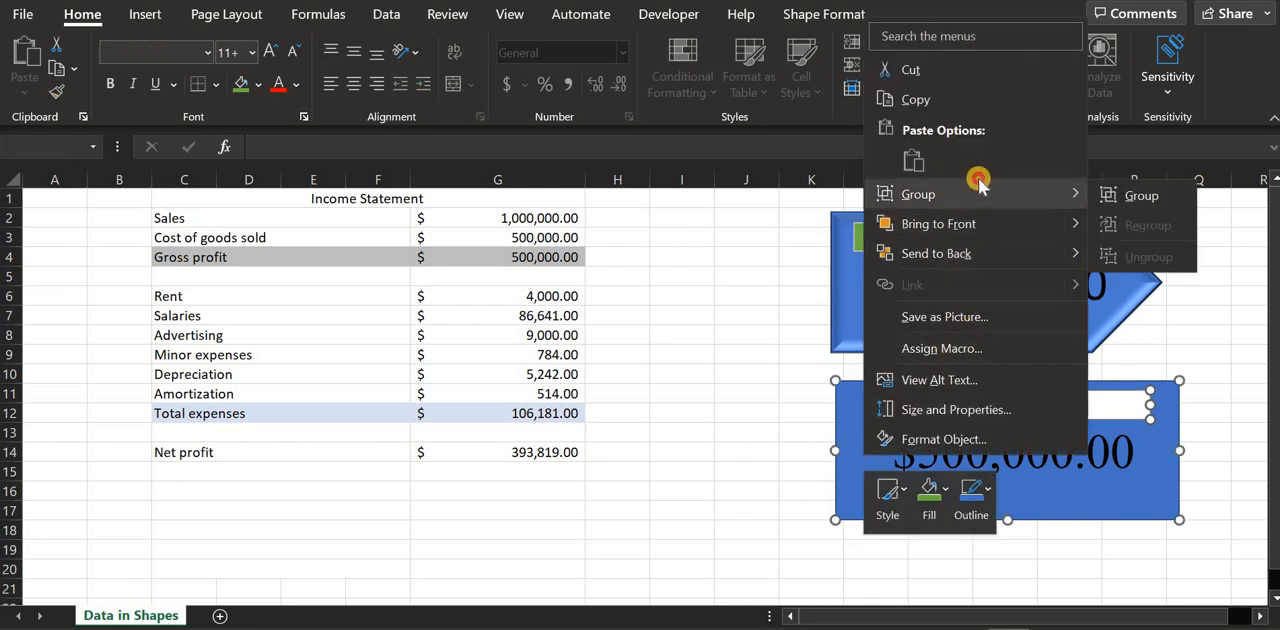
{"action": "left_click", "coordinate": [1100, 191]}
{"action": "mouse_move", "coordinate": [849, 440]}
{"action": "left_mouse_down"}
{"action": "mouse_move", "coordinate": [774, 414]}
{"action": "mouse_move", "coordinate": [860, 437]}
{"action": "mouse_move", "coordinate": [847, 435]}
{"action": "left_mouse_up"}
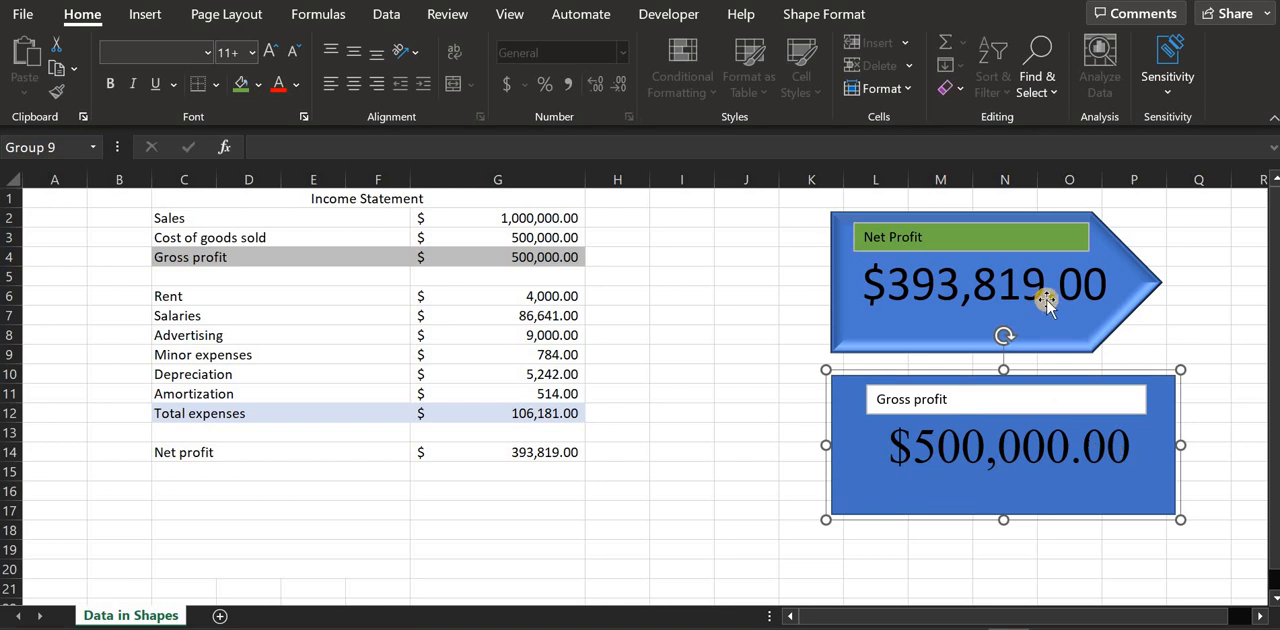
Compare the Net Profit and Gross profit shapes on the Data in Shapes sheet with their copies on Sheet8
{"action": "left_click", "coordinate": [1046, 305]}
{"action": "left_click", "coordinate": [1035, 440]}
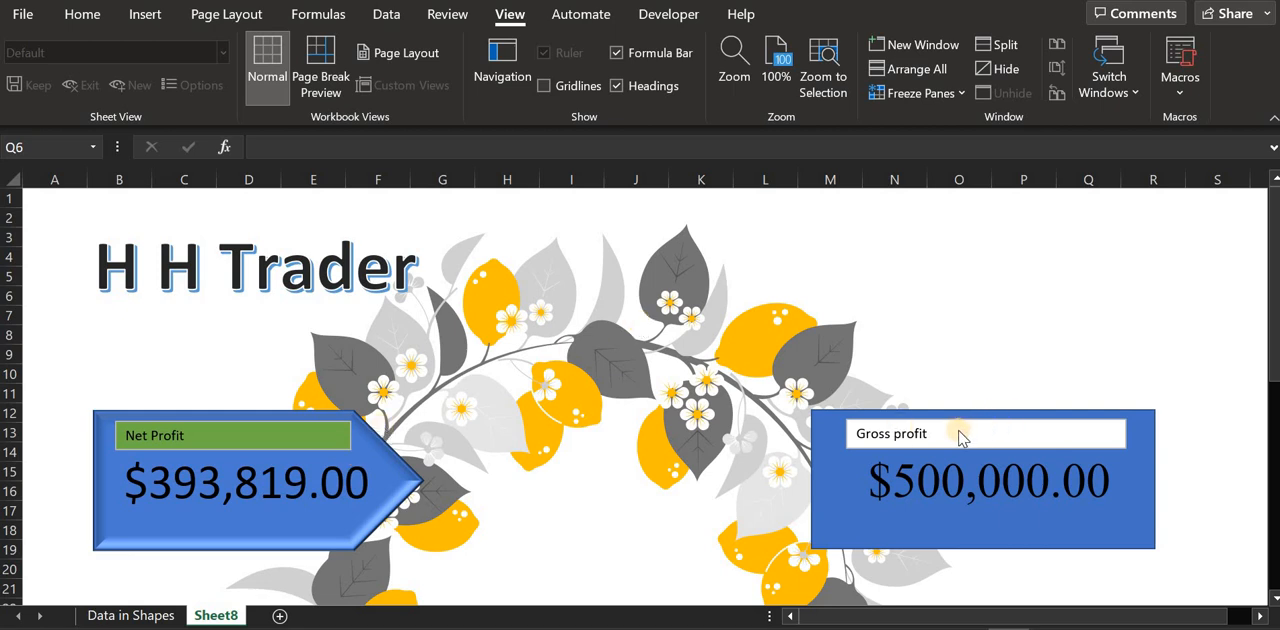
{"action": "left_click", "coordinate": [162, 617]}
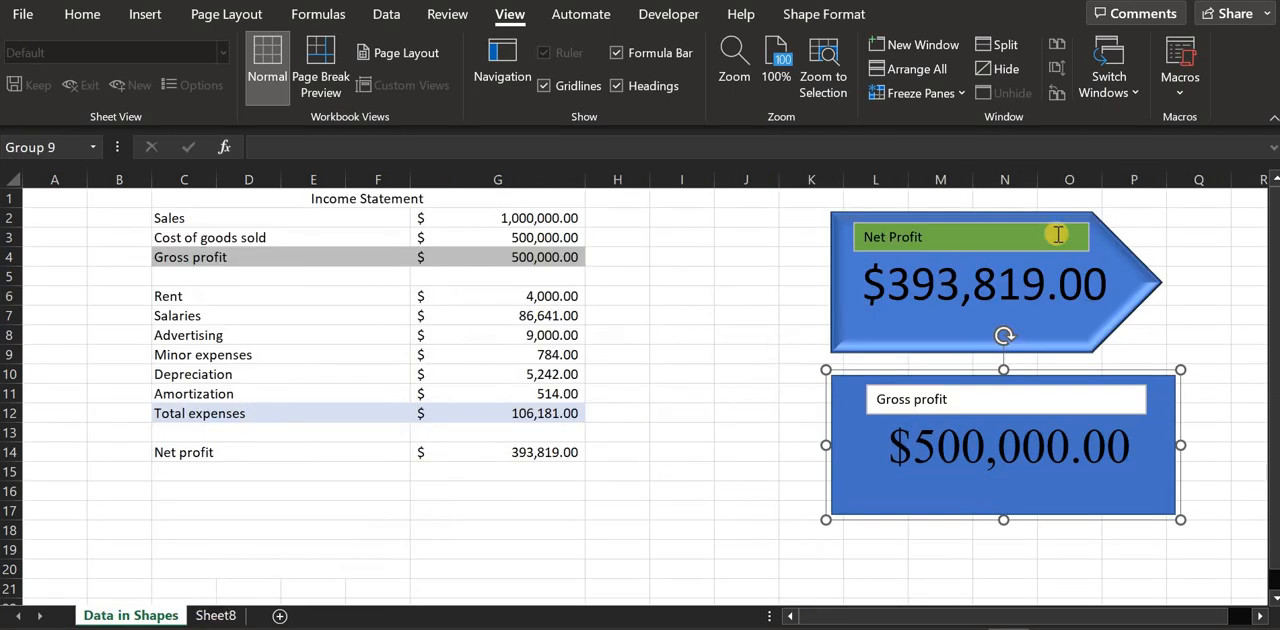
{"action": "left_click", "coordinate": [212, 615]}
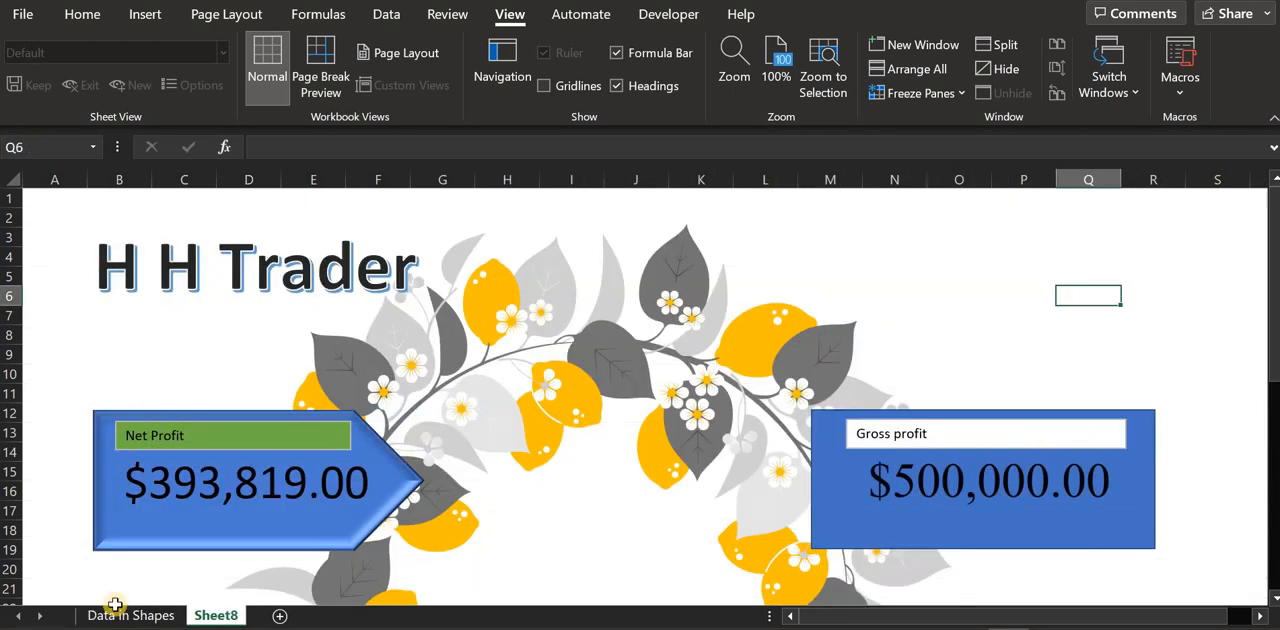
{"action": "left_click", "coordinate": [150, 616]}
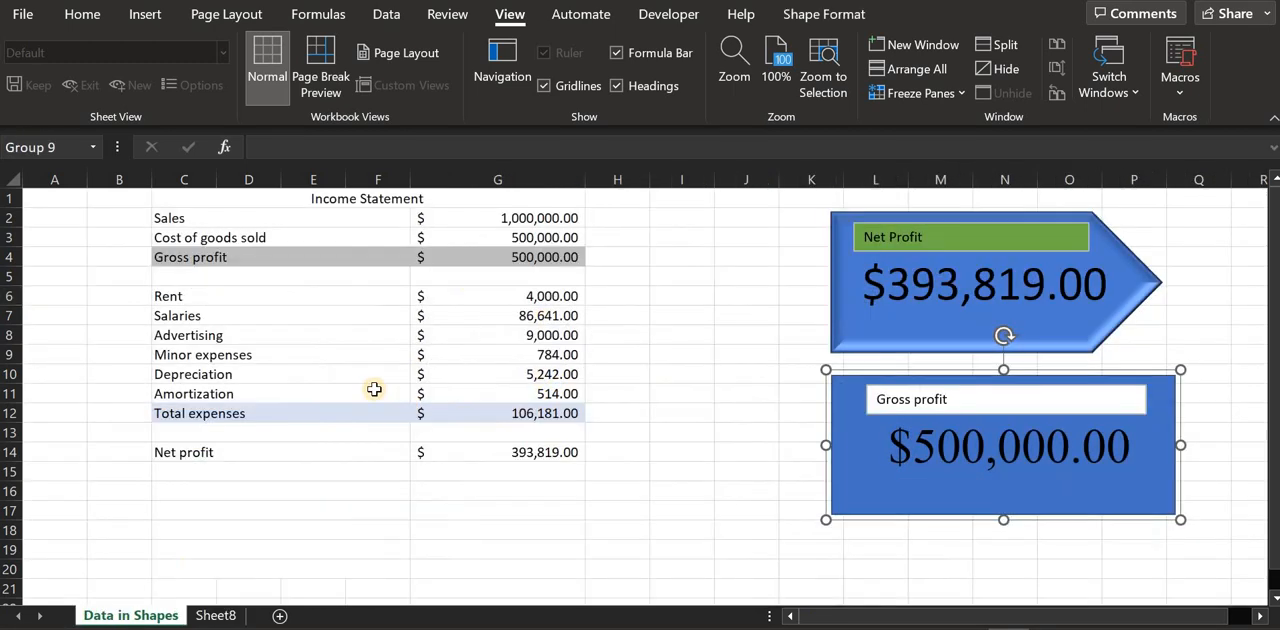
{"action": "left_click", "coordinate": [212, 615]}
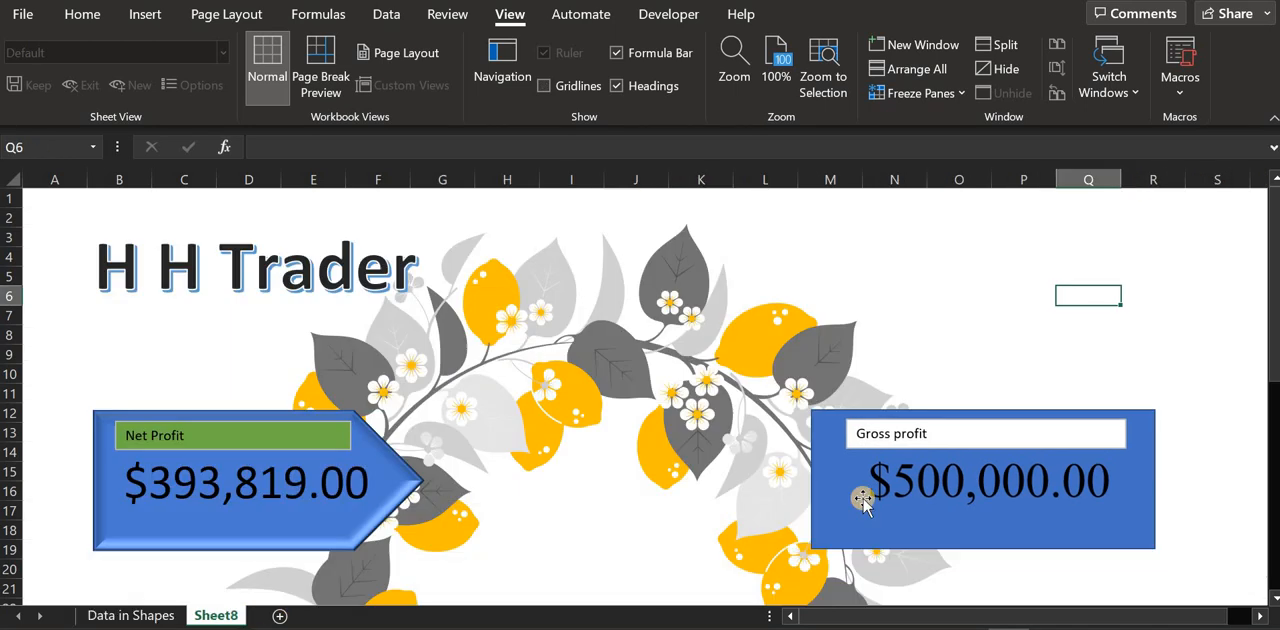
{"action": "left_click", "coordinate": [155, 615]}
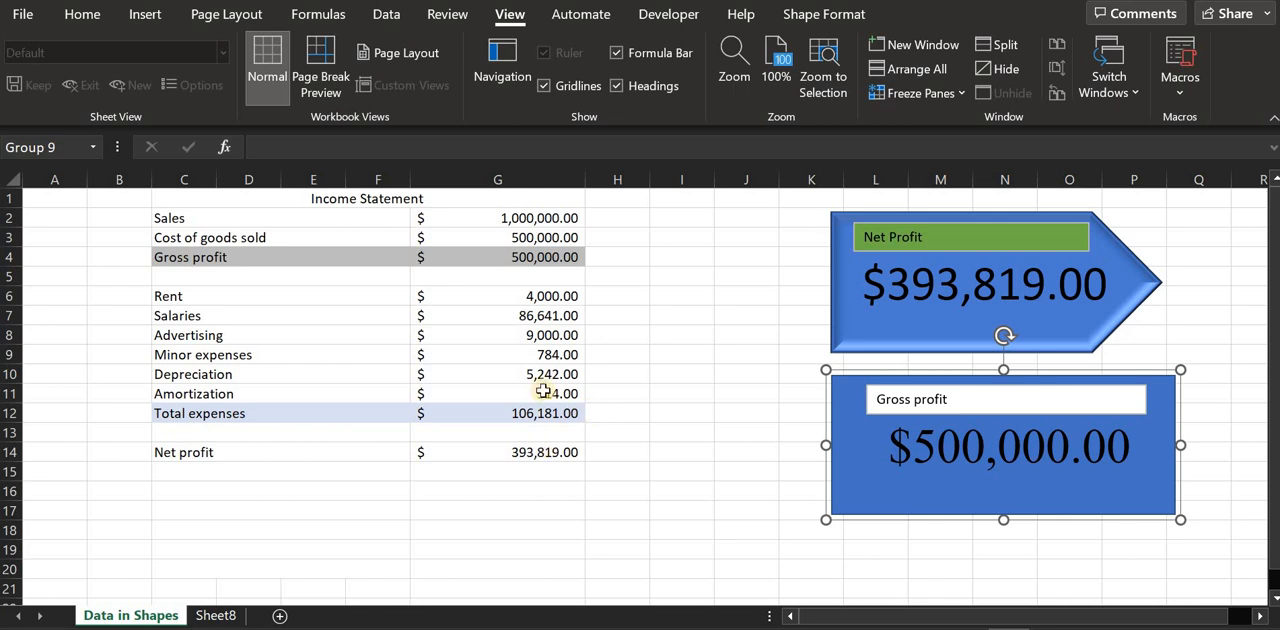
Set the Minor expenses amount in cell G9 of the income statement to 8000
{"action": "left_click", "coordinate": [544, 335]}
{"action": "left_click", "coordinate": [553, 356]}
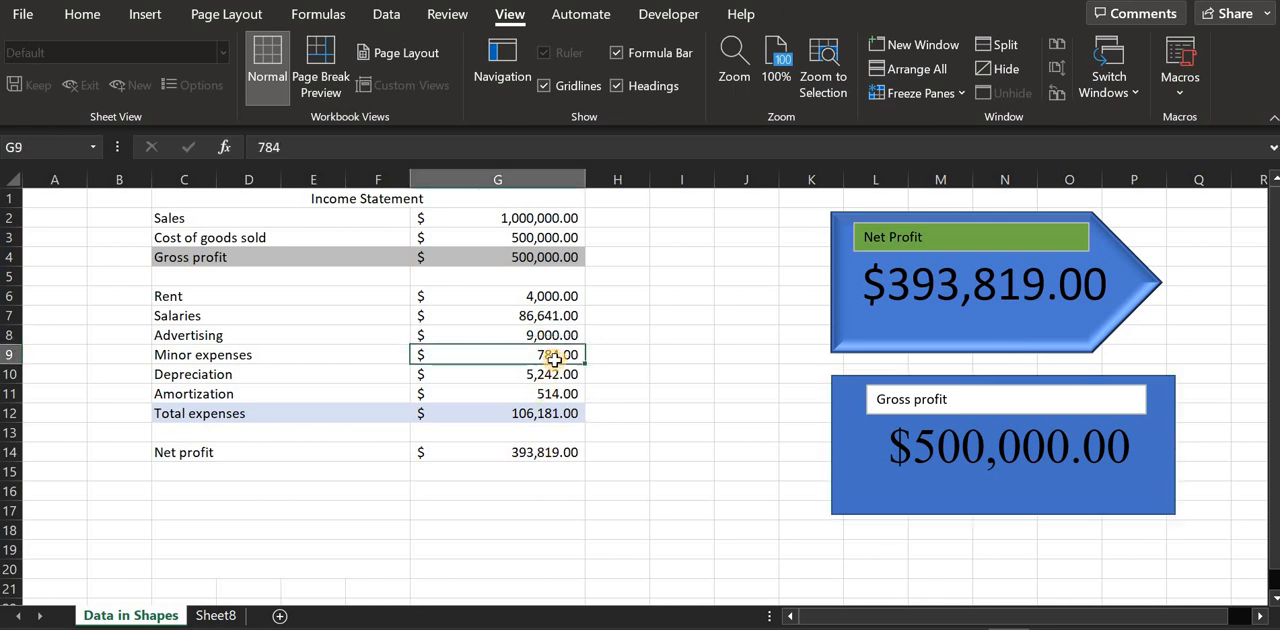
{"action": "type", "text": "8000"}
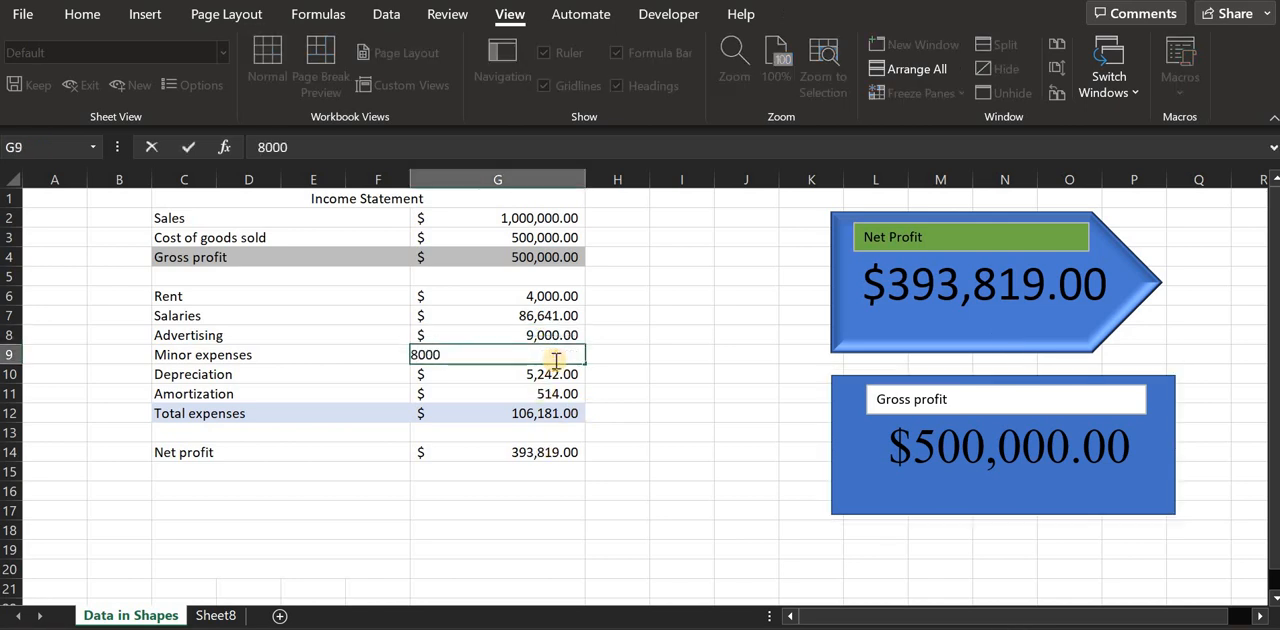
{"action": "key", "text": "Return"}
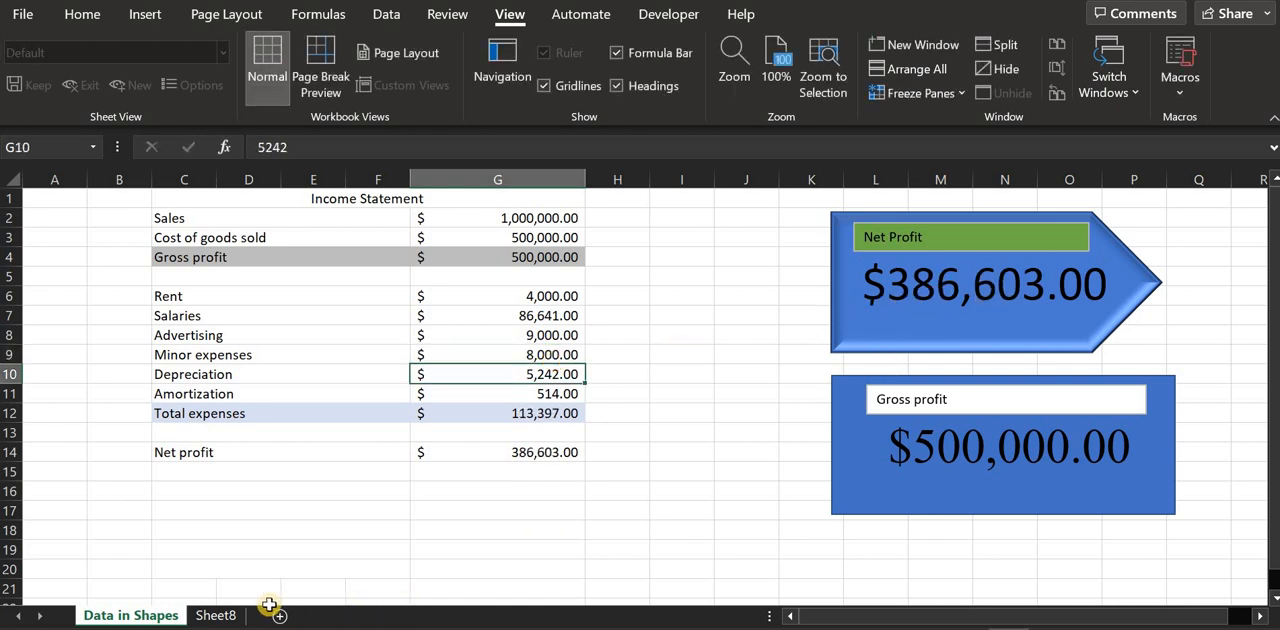
Compare the Net Profit amounts on Sheet8 and Data in Shapes, and inspect the linking formula of Sheet8's arrow
{"action": "left_click", "coordinate": [215, 615]}
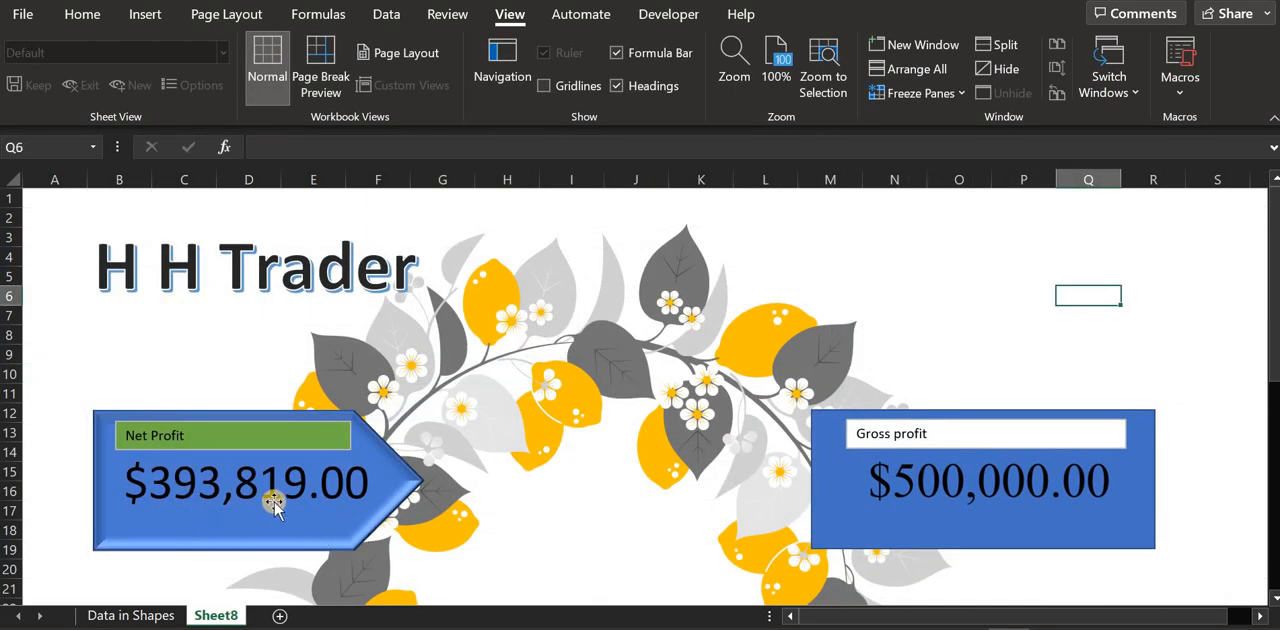
{"action": "left_click", "coordinate": [320, 518]}
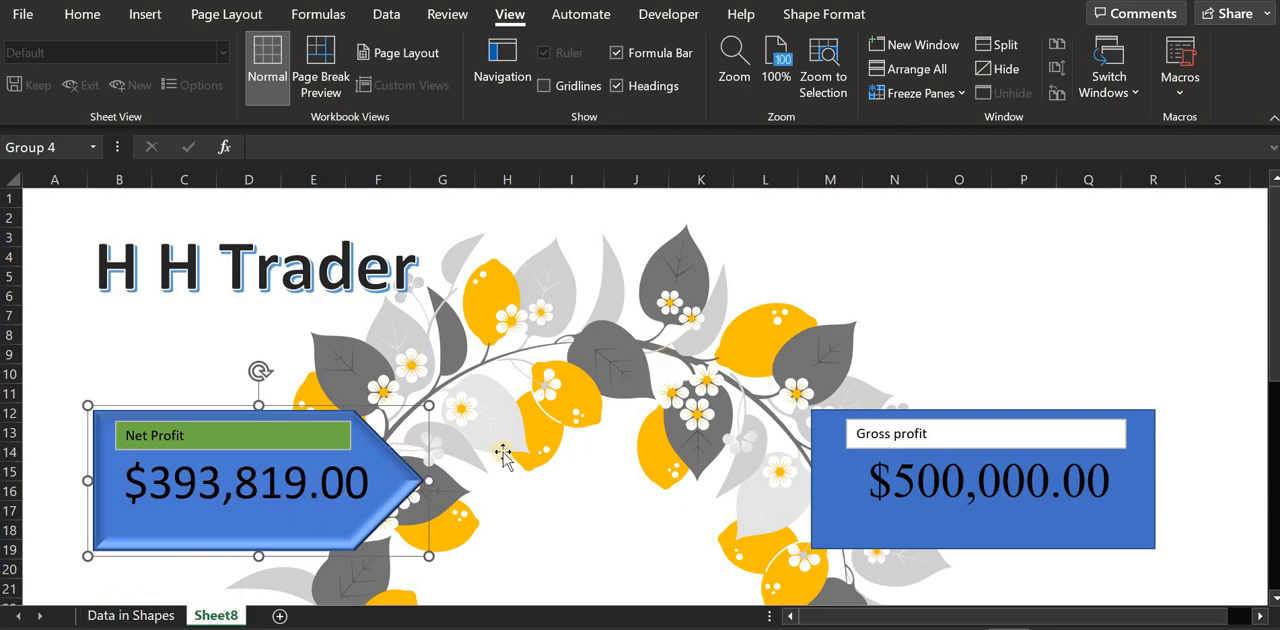
{"action": "left_click", "coordinate": [130, 616]}
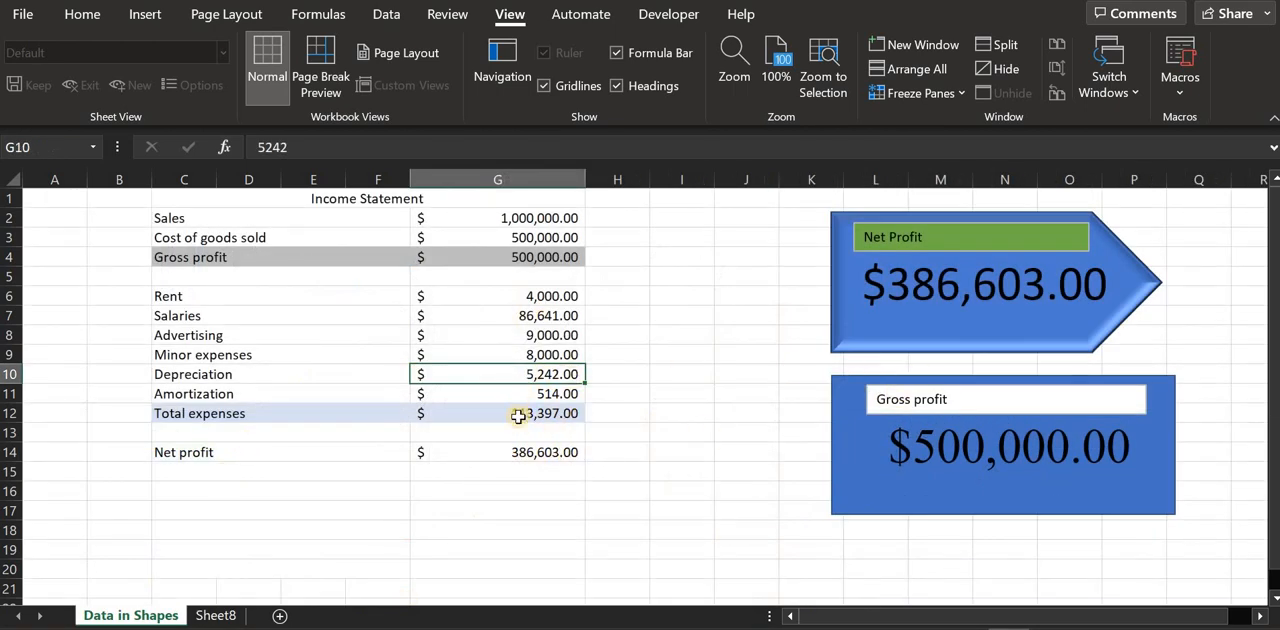
{"action": "left_click", "coordinate": [215, 616]}
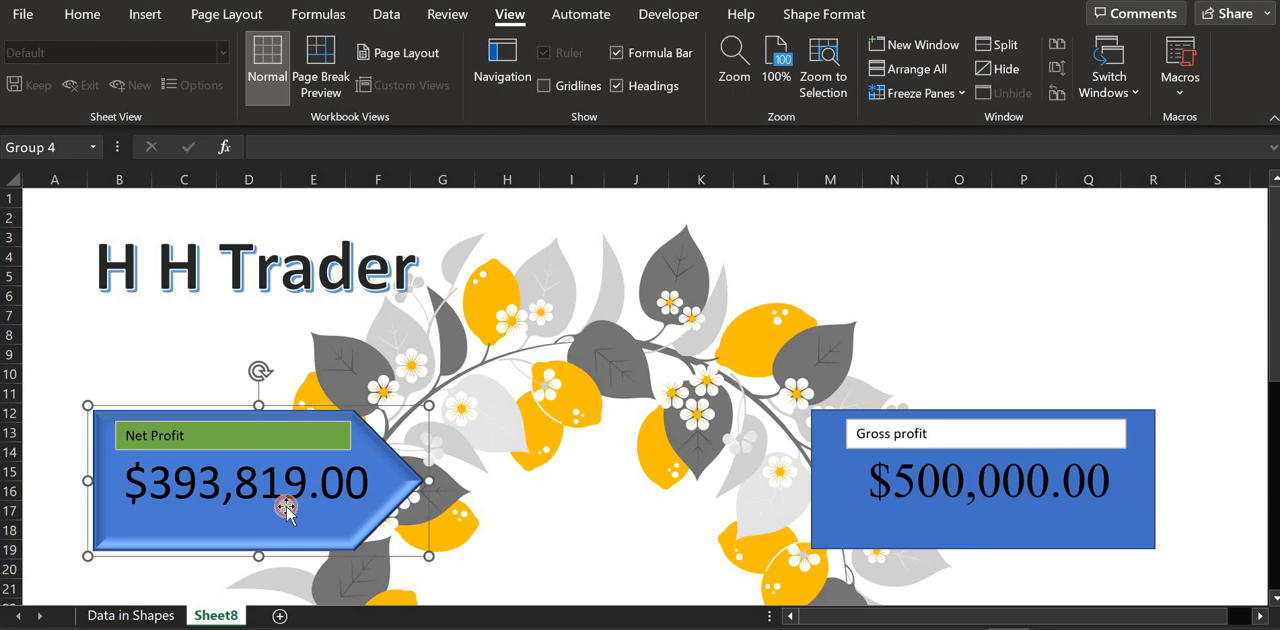
{"action": "left_click", "coordinate": [286, 508]}
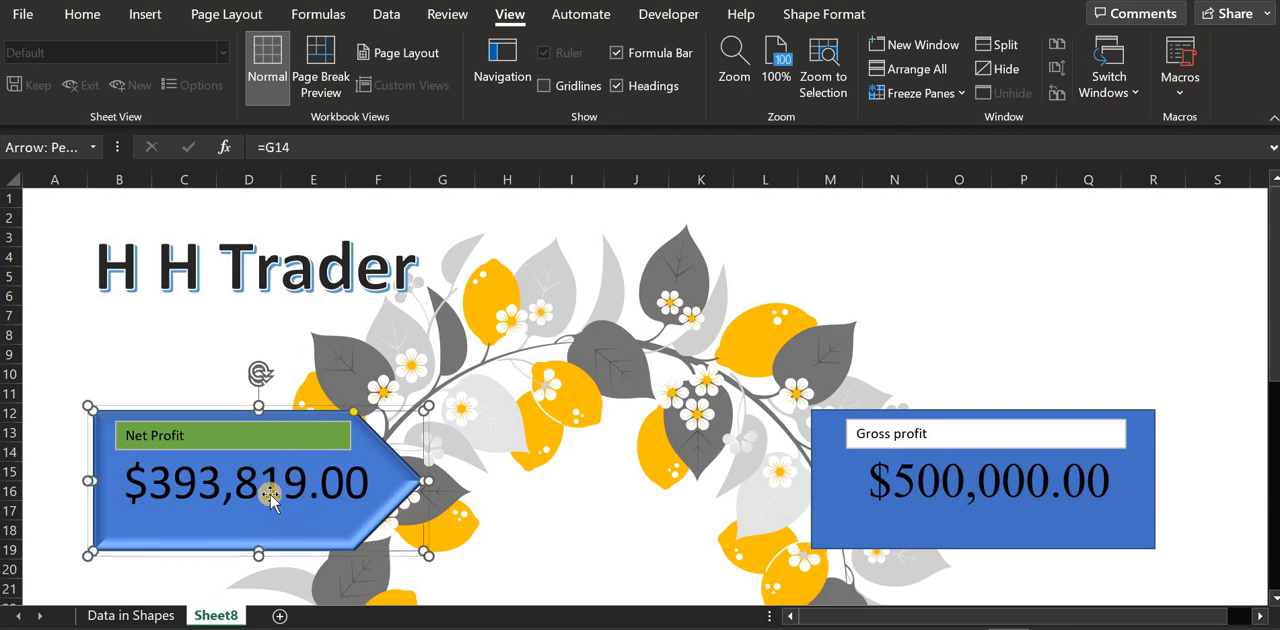
{"action": "left_click", "coordinate": [270, 495]}
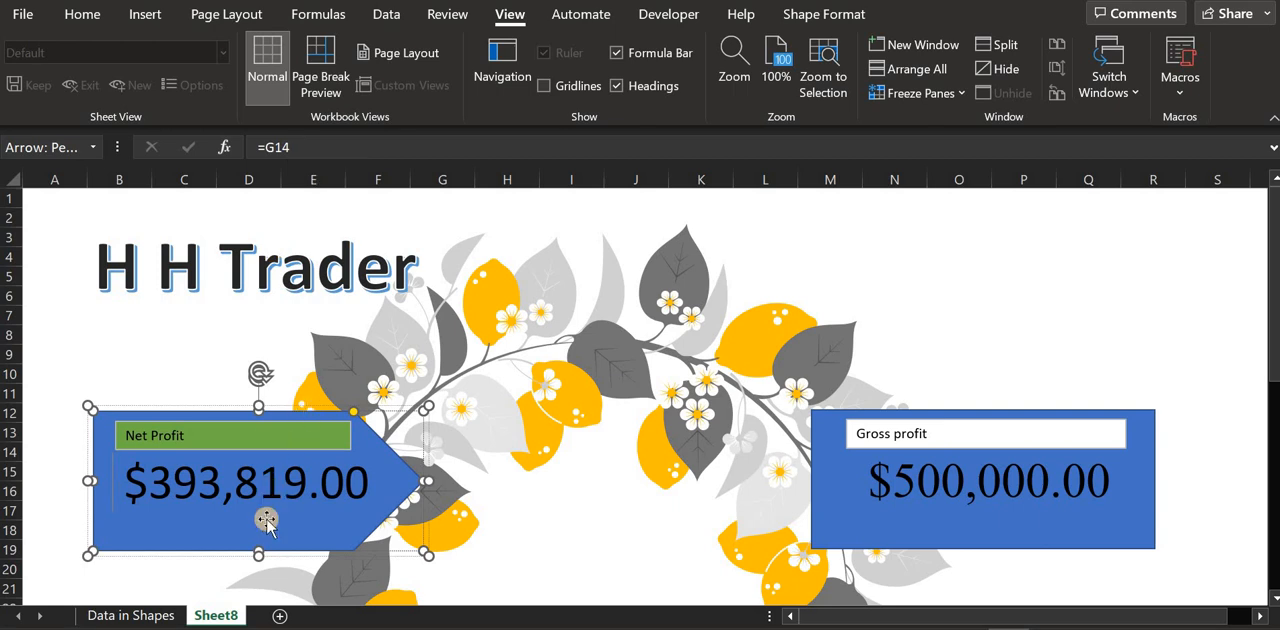
Inspect the net profit formula in cell G14 on Data in Shapes, and return to the arrow on Sheet8
{"action": "left_click", "coordinate": [140, 615]}
{"action": "left_click", "coordinate": [538, 452]}
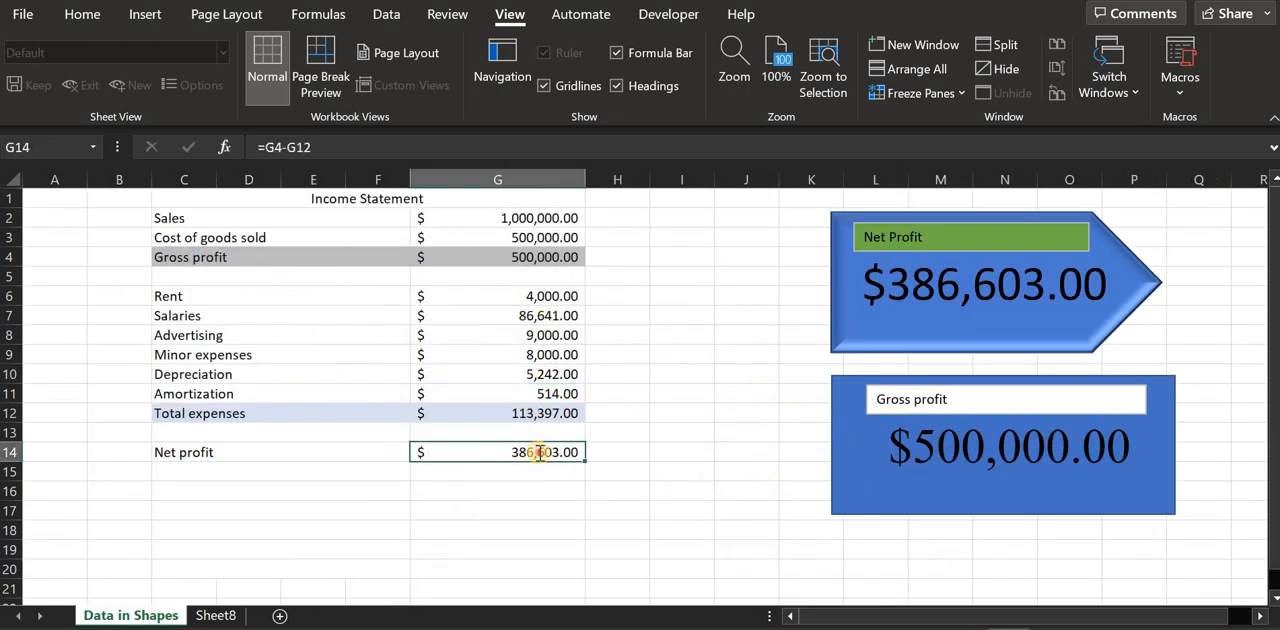
{"action": "double_click", "coordinate": [538, 452]}
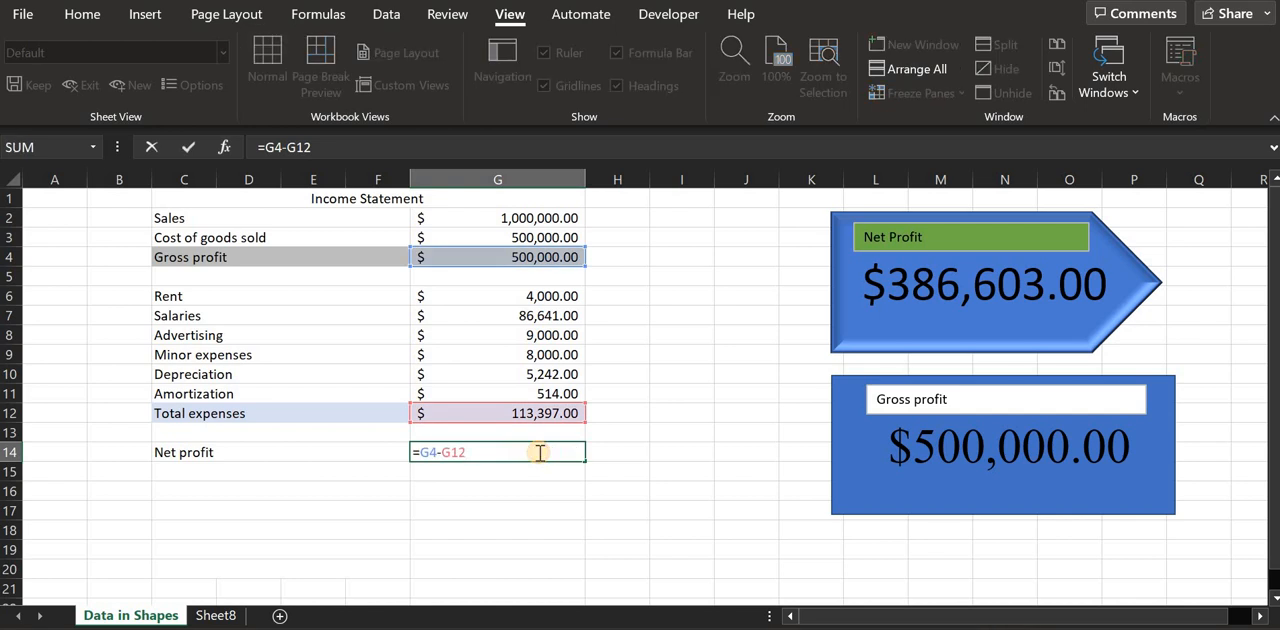
{"action": "key", "text": "Return"}
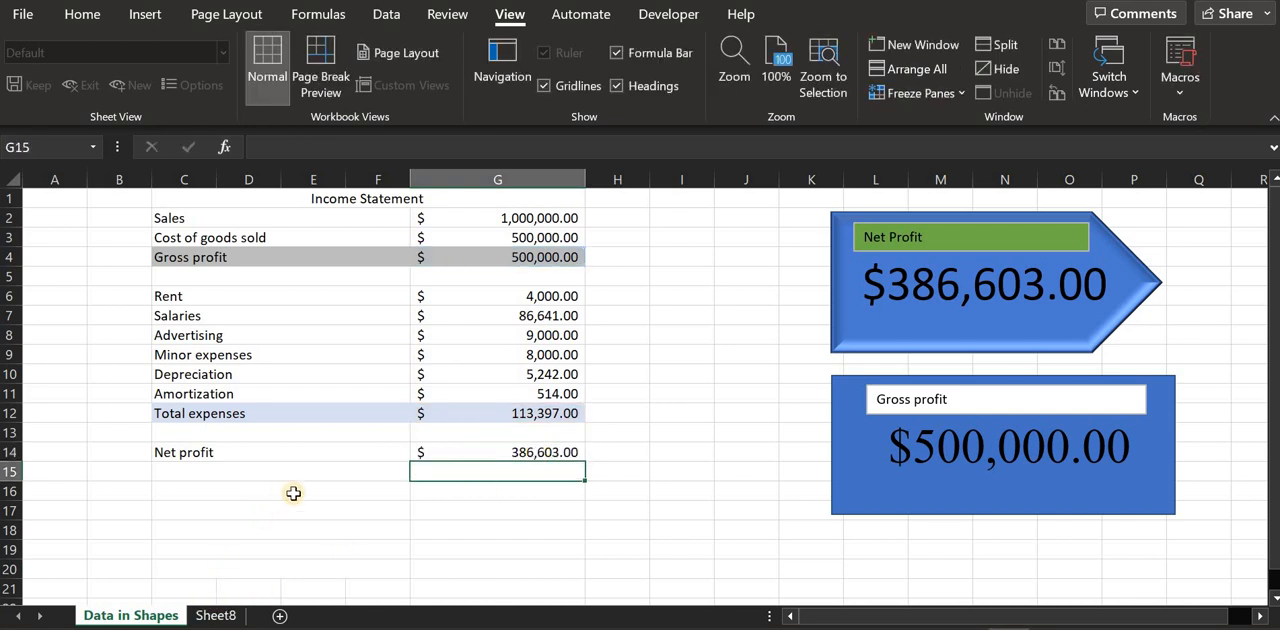
{"action": "left_click", "coordinate": [215, 615]}
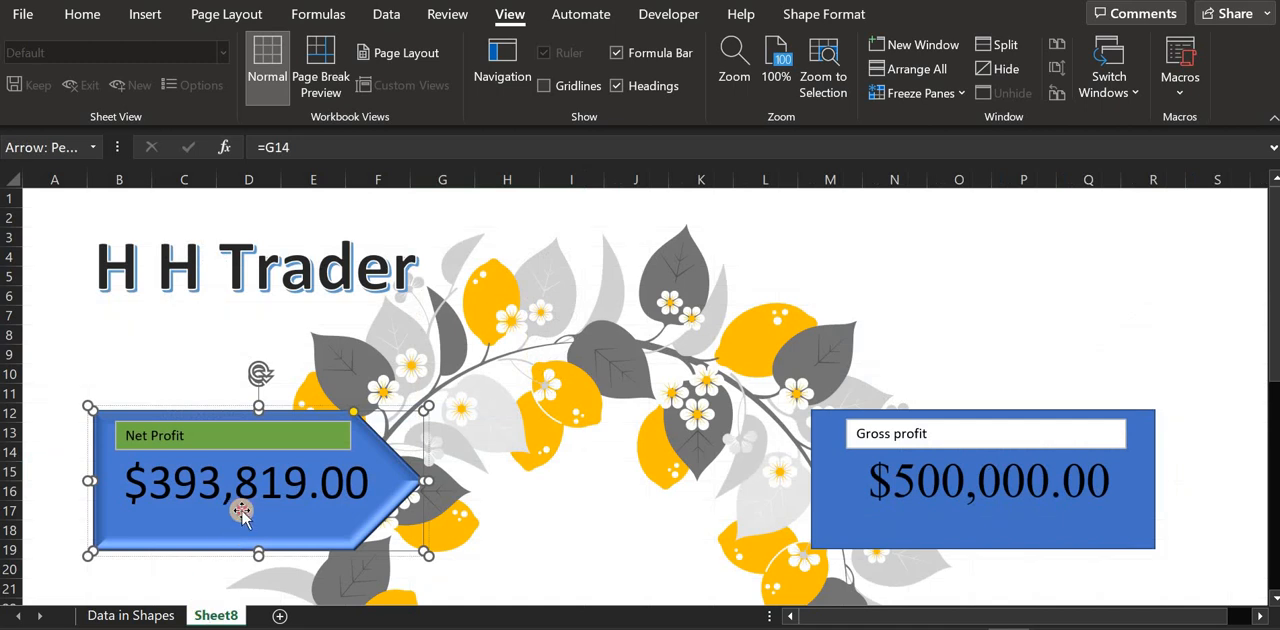